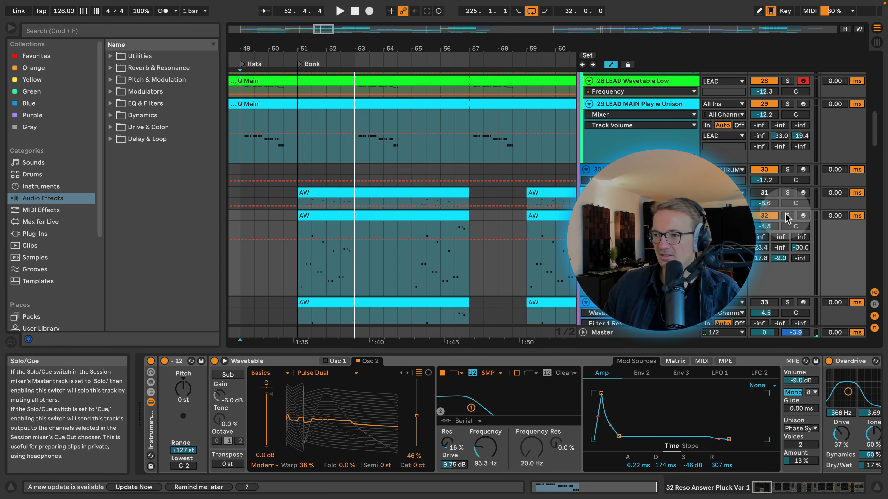
- Solo track 32 Reso Answer Pluck Var 1 and audition its AW clip from bar 51
{"action": "left_click", "coordinate": [296, 279]}
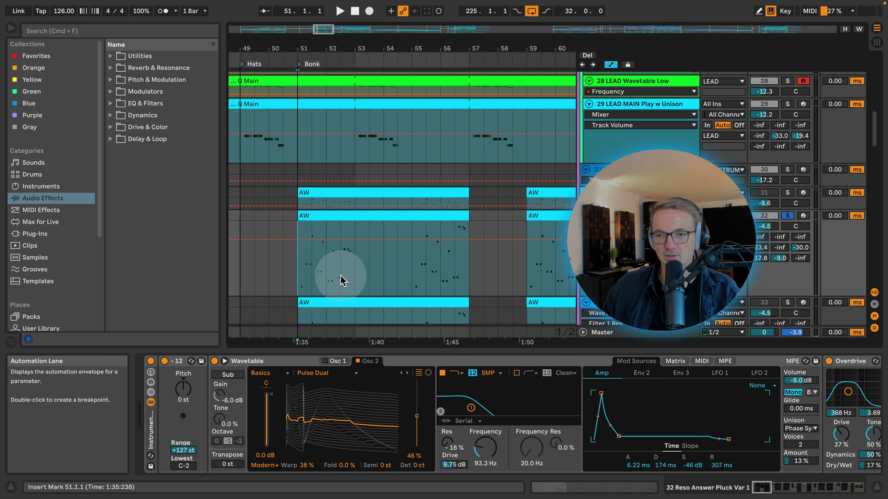
{"action": "key", "text": "space"}
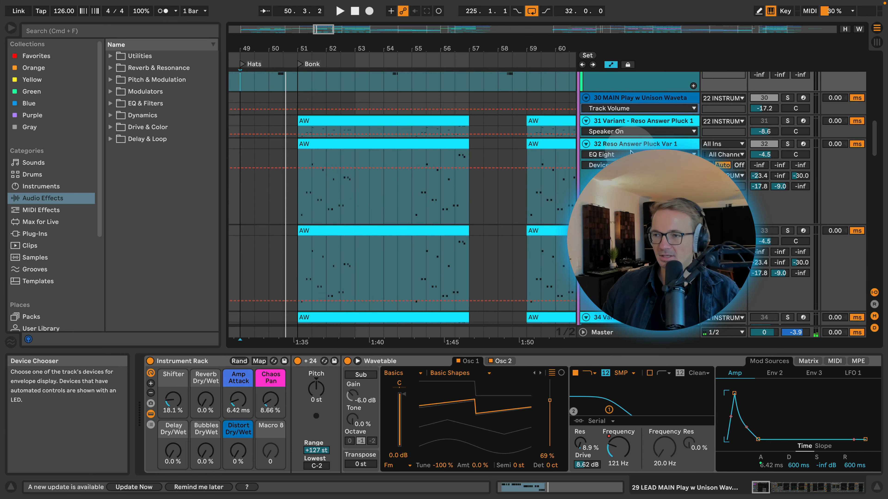
{"action": "left_click", "coordinate": [607, 148]}
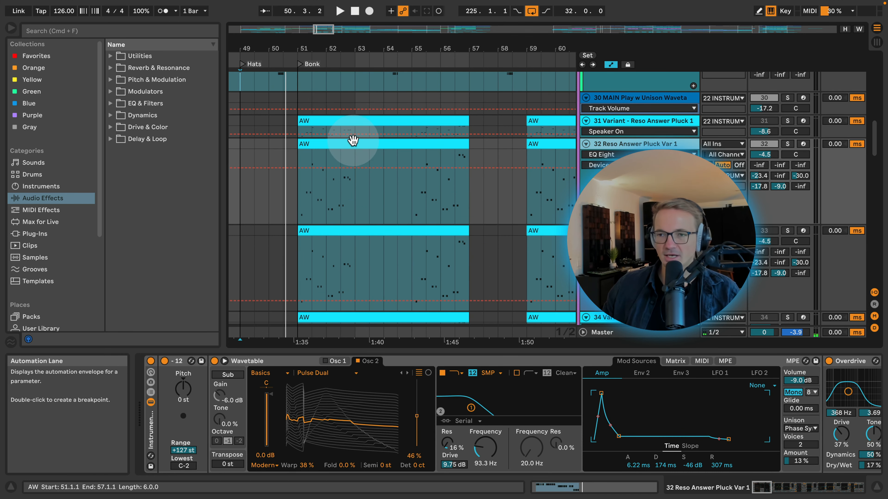
{"action": "left_click", "coordinate": [382, 143]}
{"action": "left_click", "coordinate": [787, 145]}
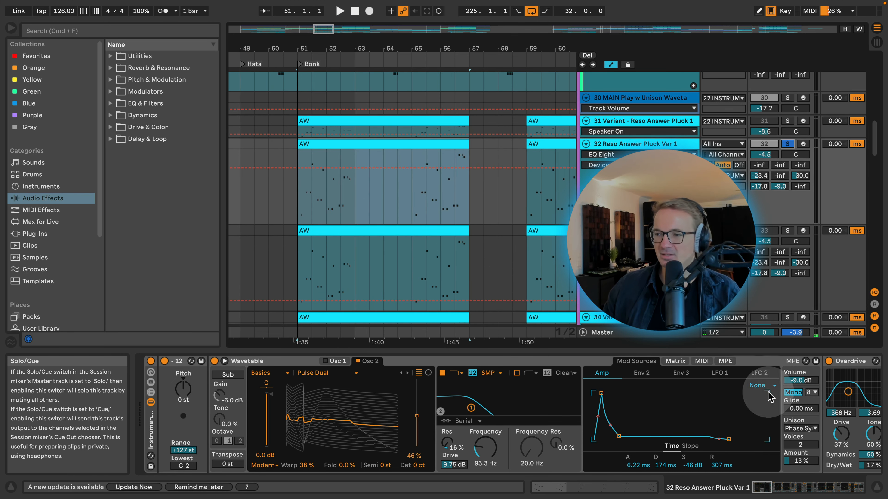
- Look through track 32's device chain from the Wavetable instrument to the Ambience reverb
{"action": "left_click", "coordinate": [770, 491]}
{"action": "left_click_drag", "start_coordinate": [771, 493], "coordinate": [854, 487]}
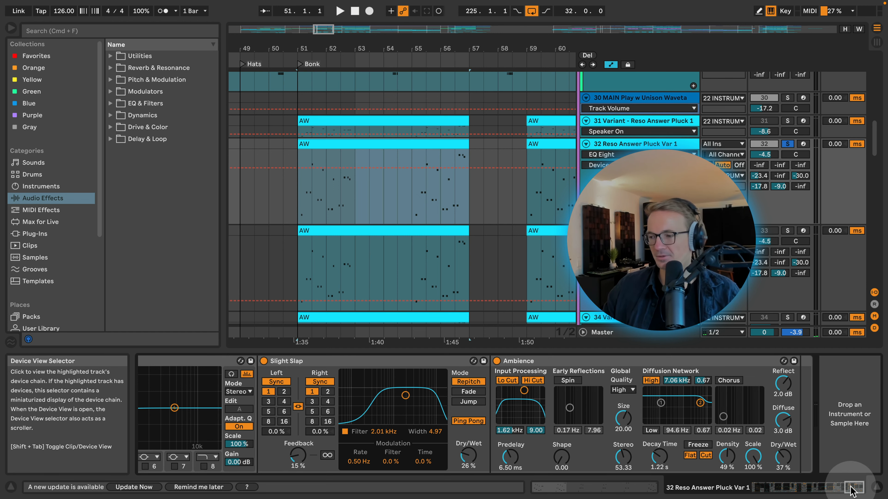
{"action": "left_click", "coordinate": [784, 487]}
- Select the soloed track 33 and examine the notes of its AW clip up close in the MIDI note editor
{"action": "key", "text": "Down"}
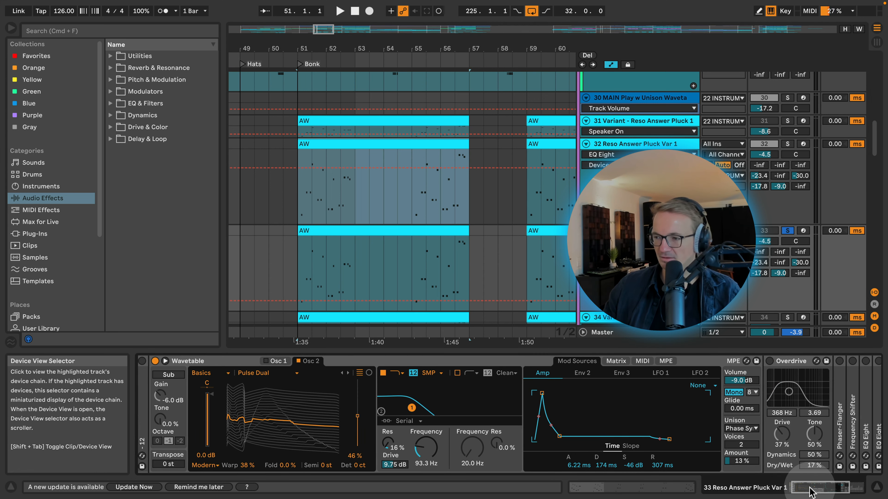
{"action": "mouse_move", "coordinate": [803, 488]}
{"action": "left_mouse_down"}
{"action": "mouse_move", "coordinate": [834, 492]}
{"action": "mouse_move", "coordinate": [789, 488]}
{"action": "left_mouse_up"}
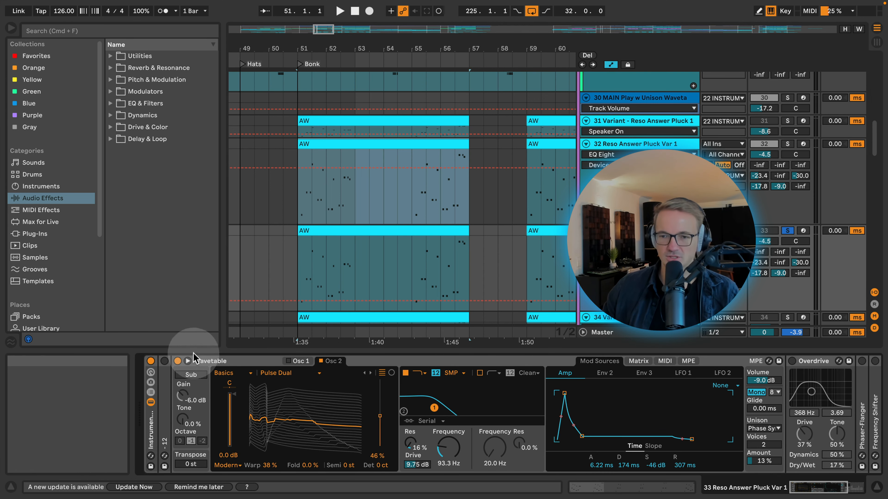
{"action": "double_click", "coordinate": [305, 232]}
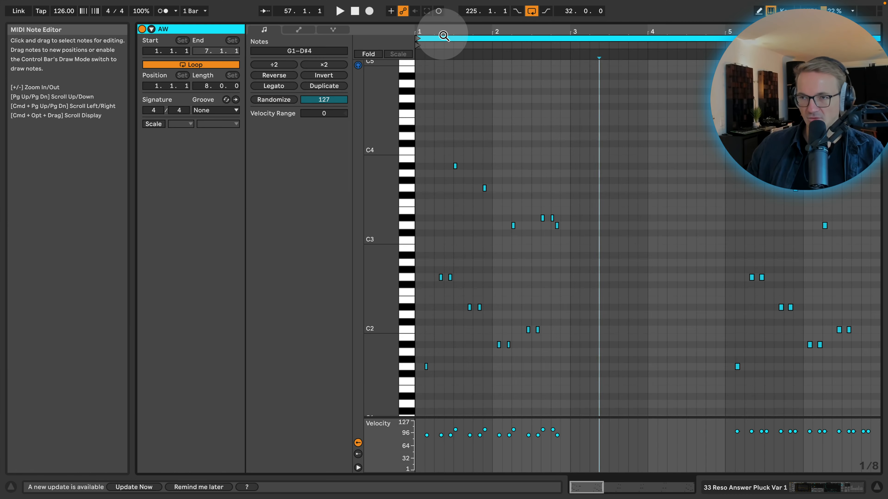
{"action": "left_click_drag", "start_coordinate": [443, 32], "coordinate": [481, 33]}
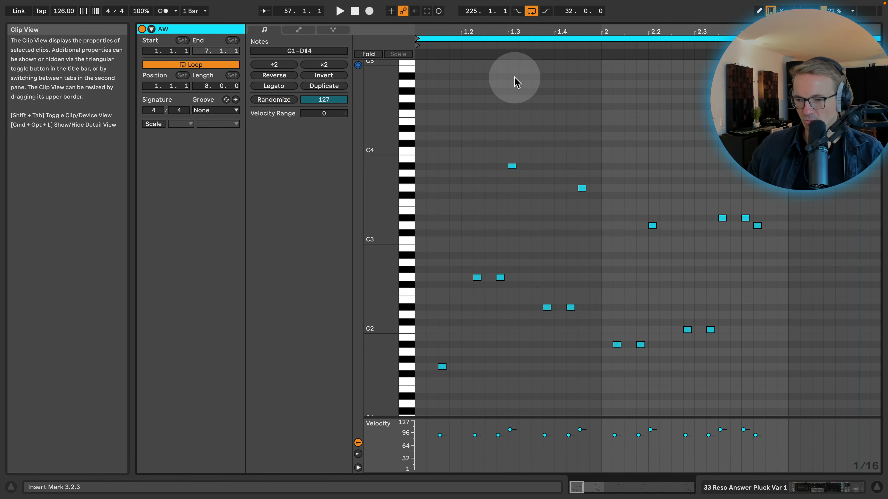
{"action": "key", "text": "space"}
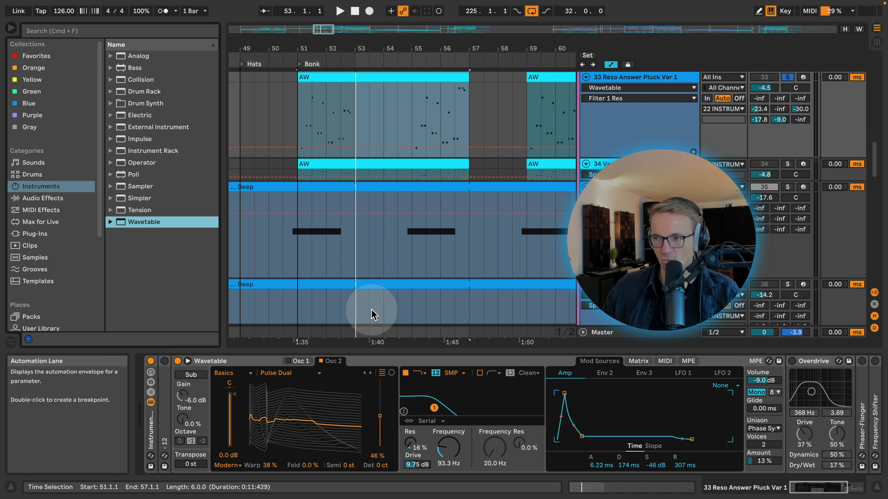
- Choose the Pulse Dual wavetable for oscillator 2 and audition it with the wave position at 68%
{"action": "left_click", "coordinate": [295, 376]}
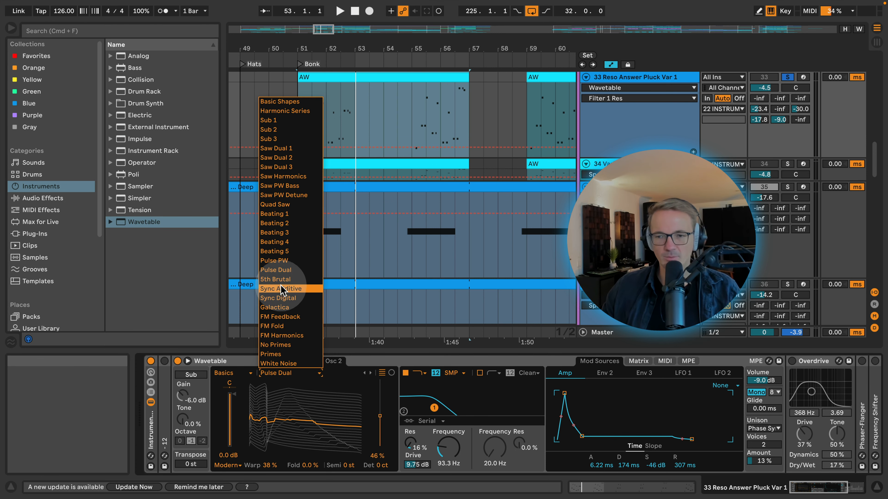
{"action": "left_click", "coordinate": [301, 273]}
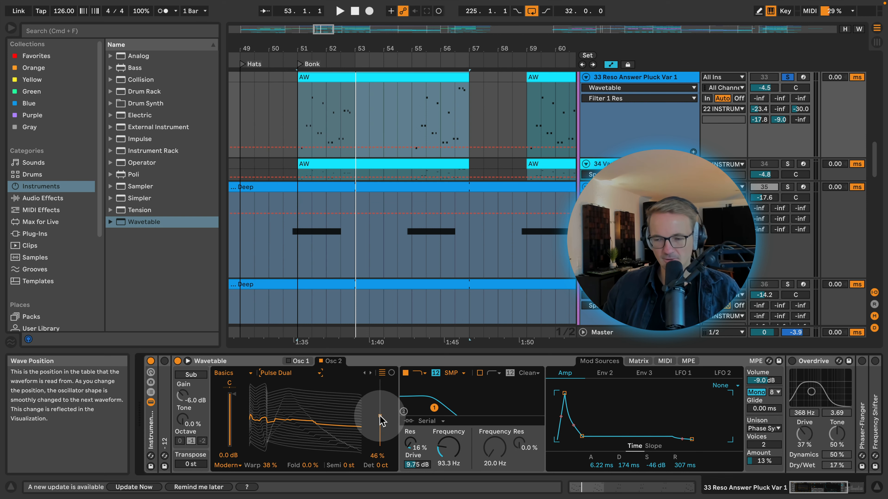
{"action": "mouse_move", "coordinate": [380, 416]}
{"action": "left_mouse_down"}
{"action": "mouse_move", "coordinate": [380, 390]}
{"action": "mouse_move", "coordinate": [380, 409]}
{"action": "mouse_move", "coordinate": [380, 401]}
{"action": "left_mouse_up"}
{"action": "key", "text": "space"}
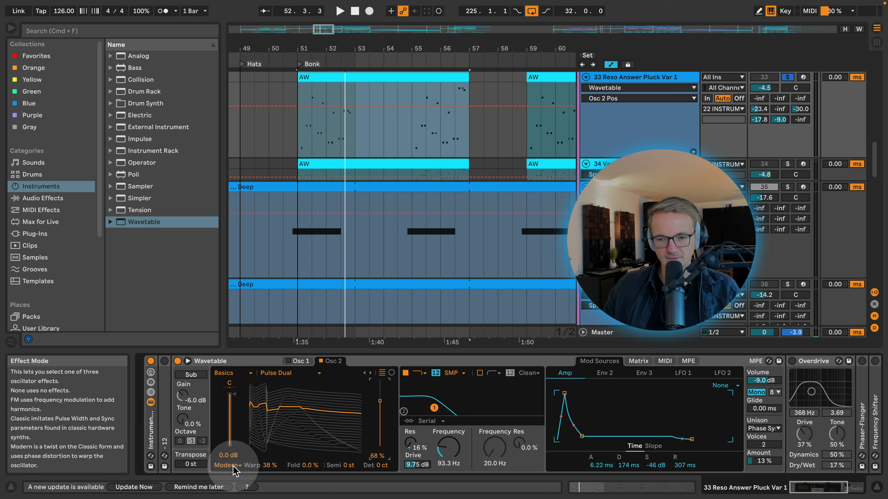
- Choose the Modern effect mode for oscillator 2 and set its wave position to 46%
{"action": "left_click", "coordinate": [227, 465]}
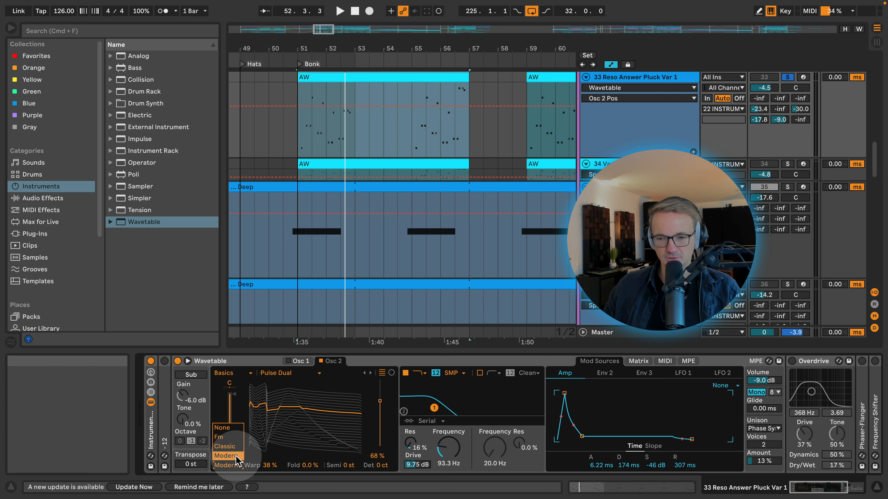
{"action": "left_click", "coordinate": [237, 457]}
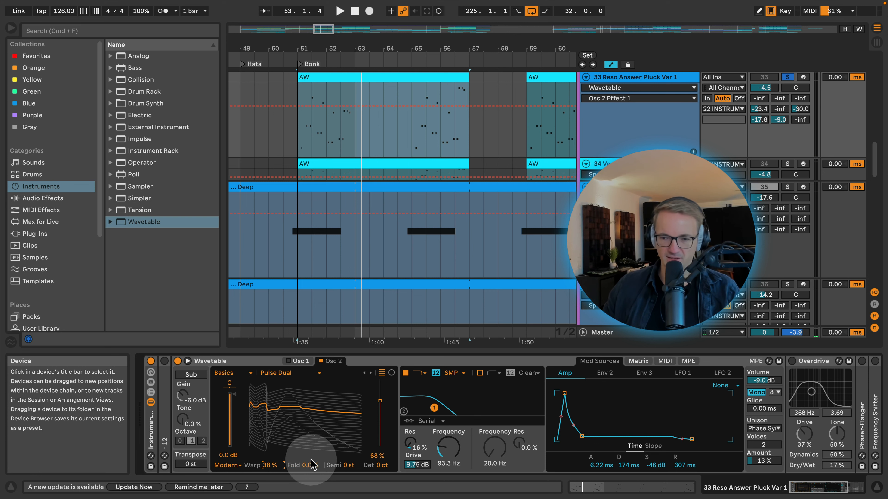
{"action": "left_click", "coordinate": [273, 466]}
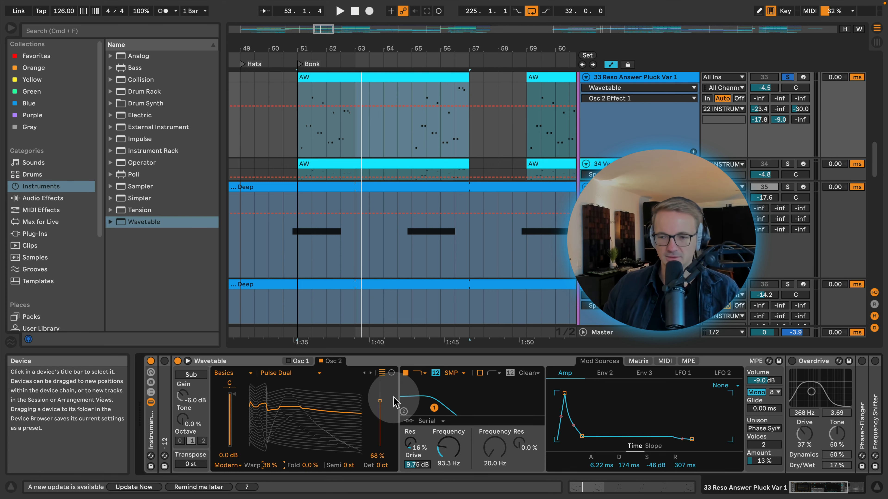
{"action": "left_click_drag", "start_coordinate": [383, 405], "coordinate": [384, 418]}
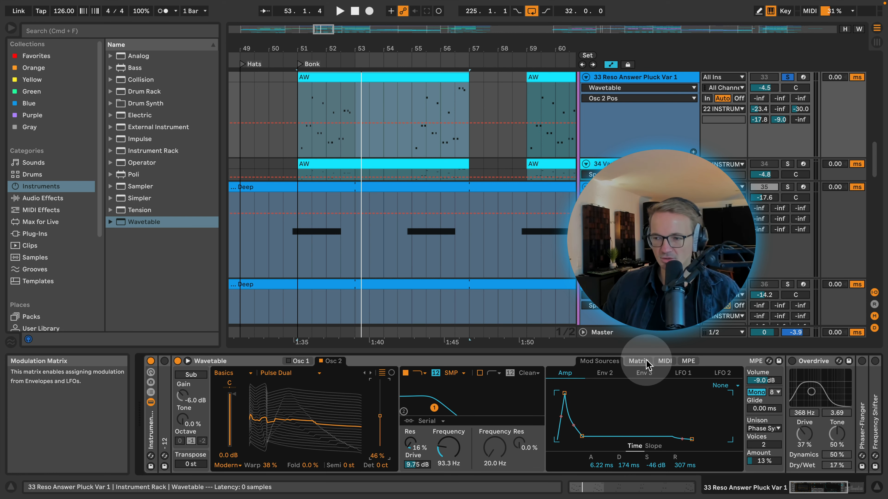
- Turn off filter 1 in Wavetable and select oscillator 2's Warp amount
{"action": "left_click", "coordinate": [406, 374]}
{"action": "left_click", "coordinate": [406, 374]}
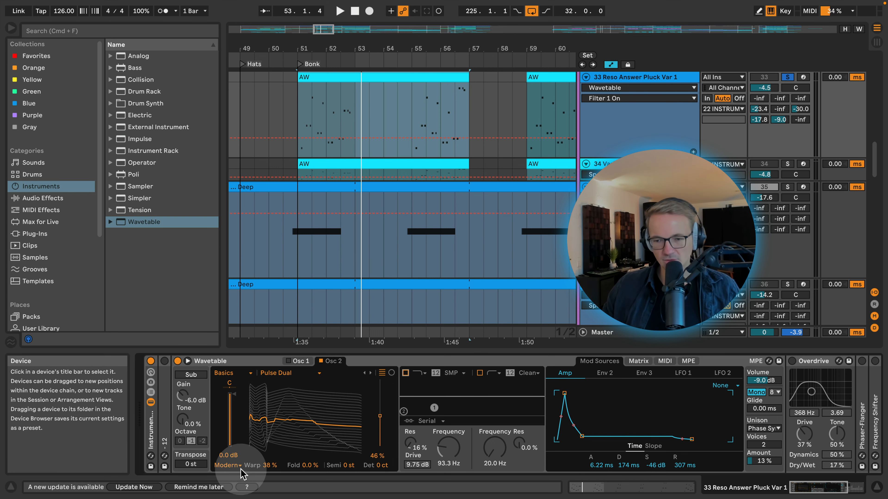
{"action": "left_click", "coordinate": [267, 466]}
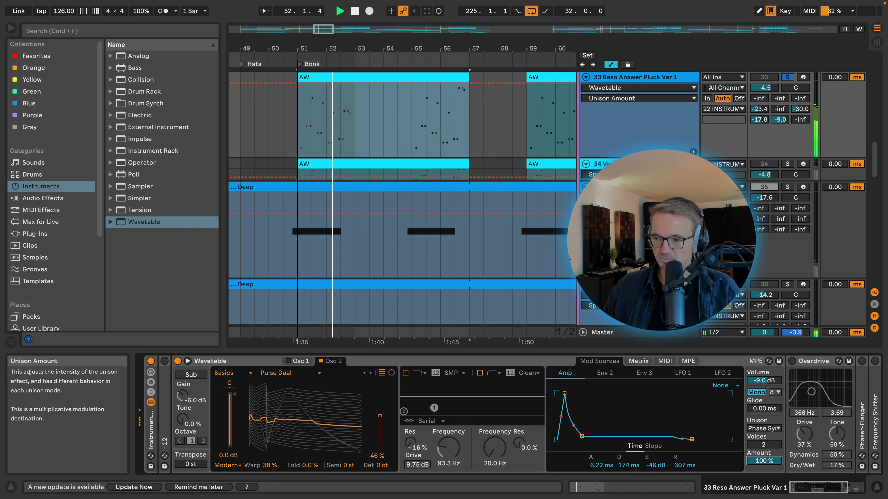
- Set Wavetable's unison amount to 13% and select the unison Voices setting
{"action": "mouse_move", "coordinate": [770, 459]}
{"action": "left_mouse_down"}
{"action": "mouse_move", "coordinate": [769, 451]}
{"action": "mouse_move", "coordinate": [769, 470]}
{"action": "left_mouse_up"}
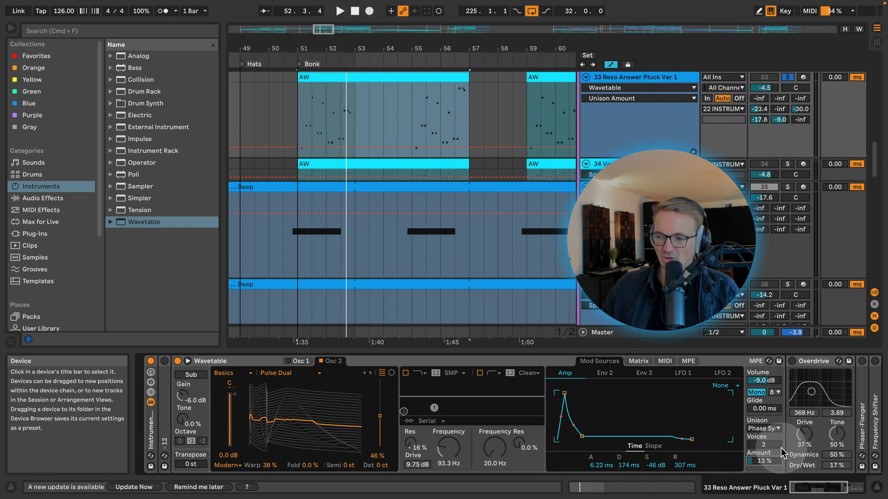
{"action": "left_click", "coordinate": [773, 443]}
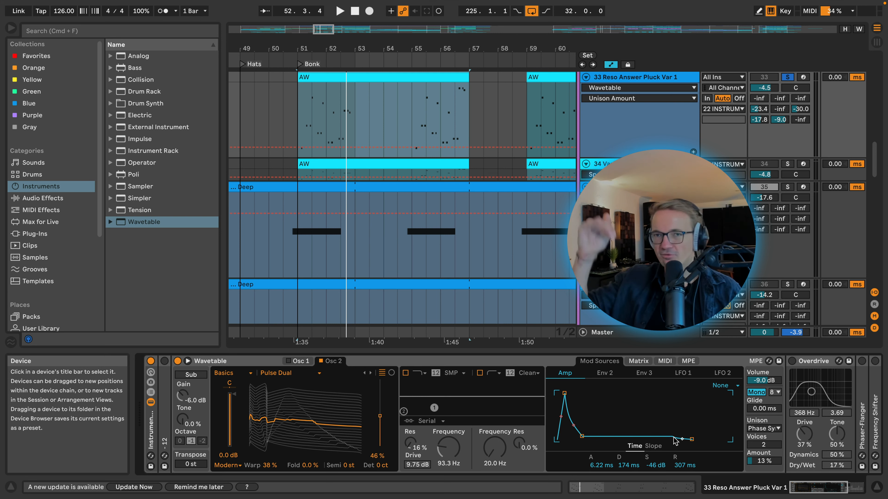
- Set the Env 2 modulation of Filter 1 Freq to 70 in the modulation matrix after trying it at 0
{"action": "left_click", "coordinate": [604, 372]}
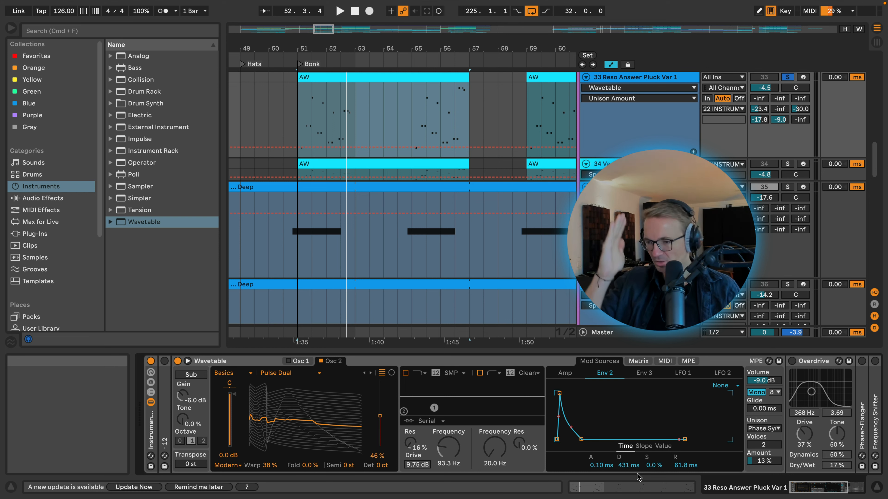
{"action": "left_click", "coordinate": [638, 361]}
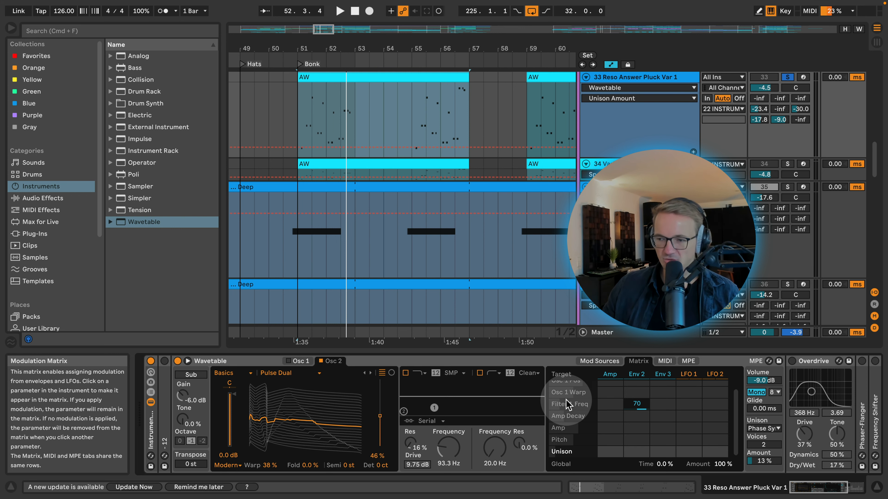
{"action": "left_click", "coordinate": [441, 465]}
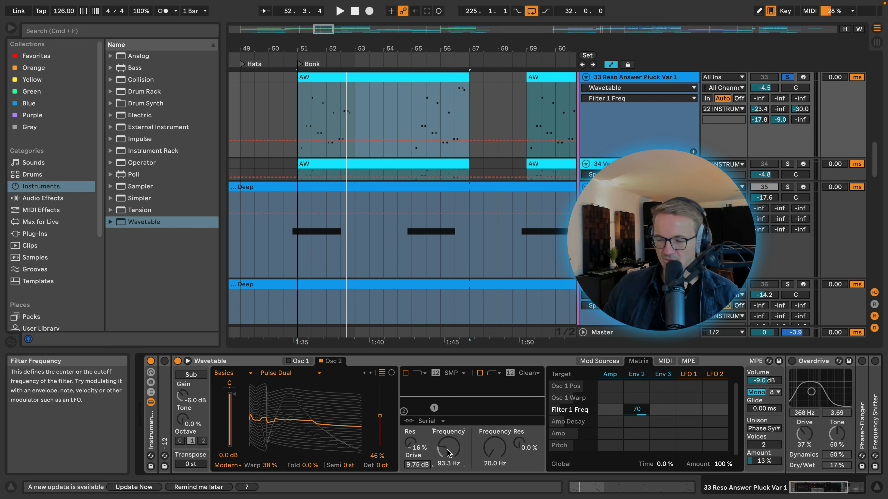
{"action": "left_click", "coordinate": [668, 409]}
{"action": "double_click", "coordinate": [639, 413]}
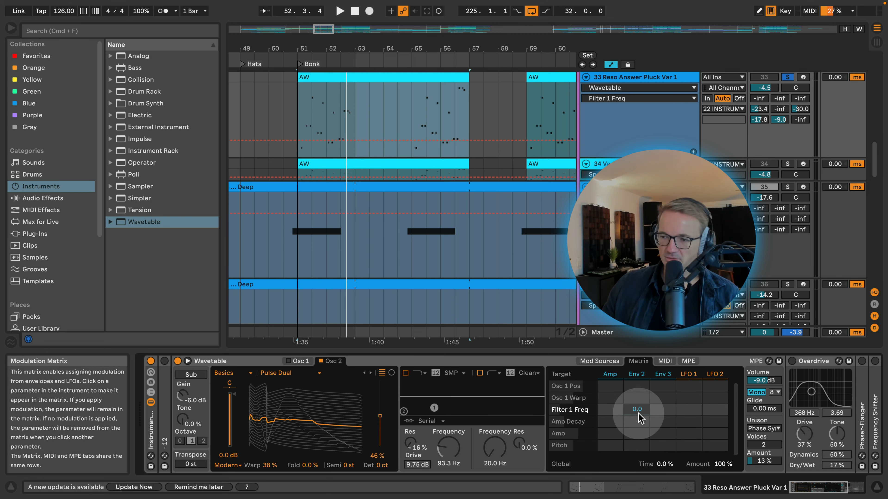
{"action": "left_click", "coordinate": [635, 410]}
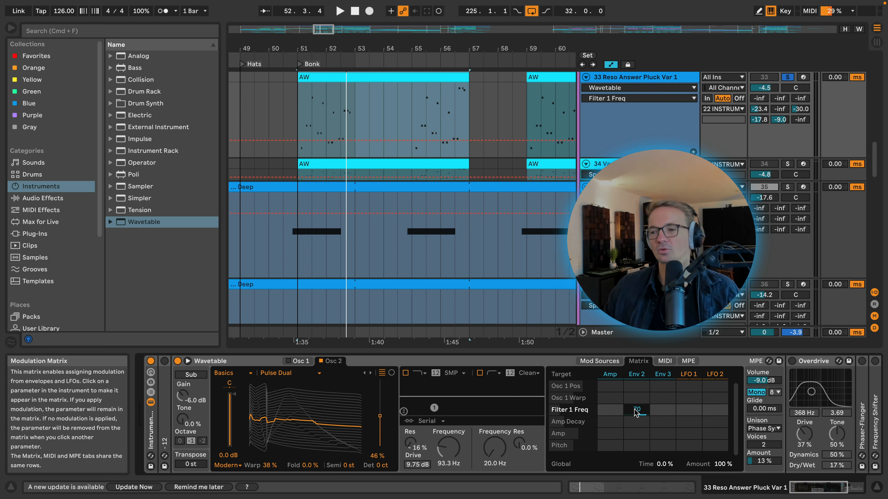
- Display the Env 2 envelope and turn filter 1 back on
{"action": "left_click", "coordinate": [635, 387]}
{"action": "left_click", "coordinate": [636, 374]}
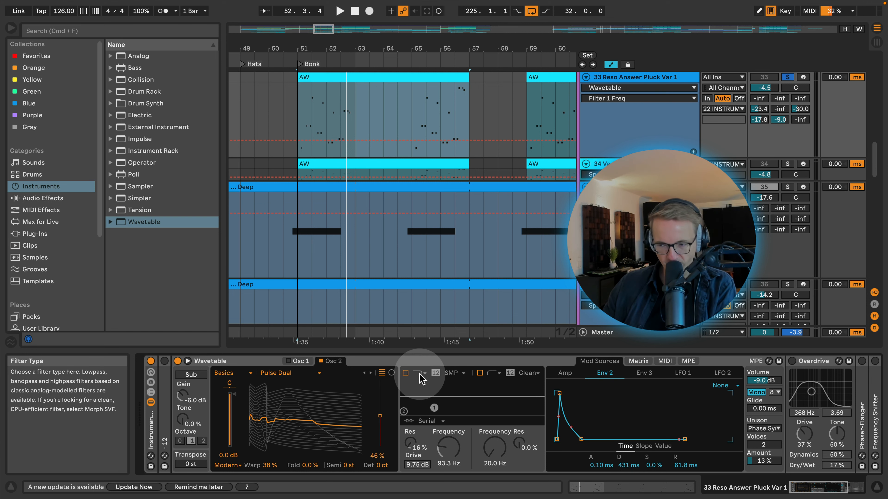
{"action": "left_click", "coordinate": [406, 373]}
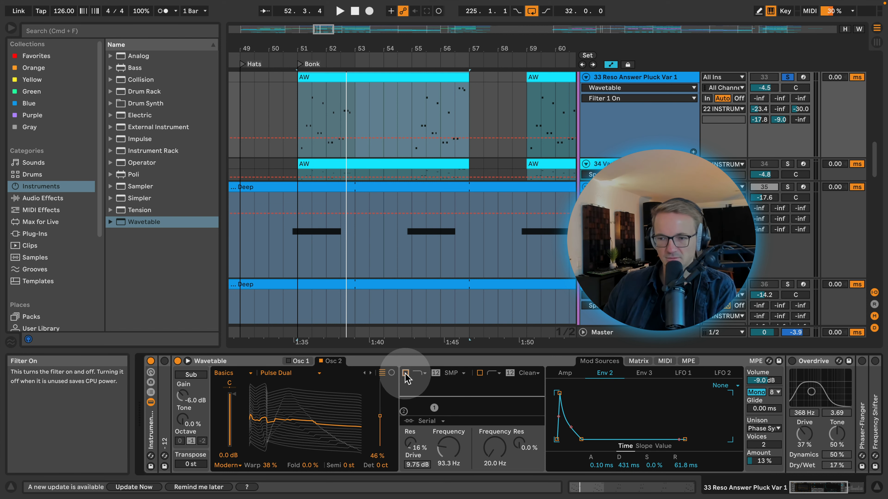
{"action": "left_click", "coordinate": [406, 373]}
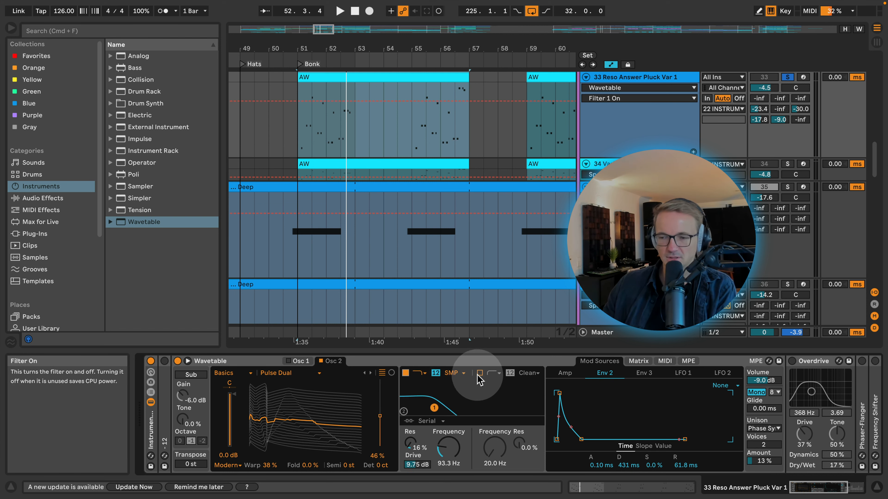
- Set filter 1 to the 12 dB slope with the SMP circuit after trying the 24 dB slope
{"action": "left_click", "coordinate": [441, 374]}
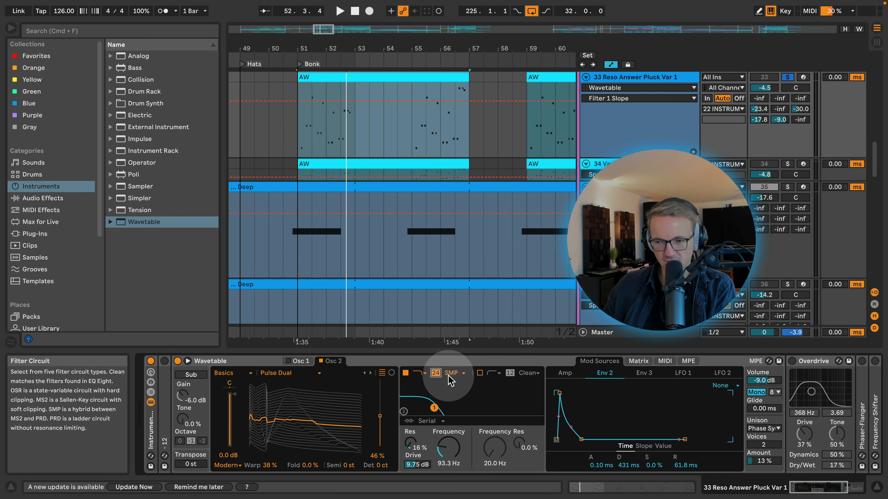
{"action": "left_click", "coordinate": [436, 374]}
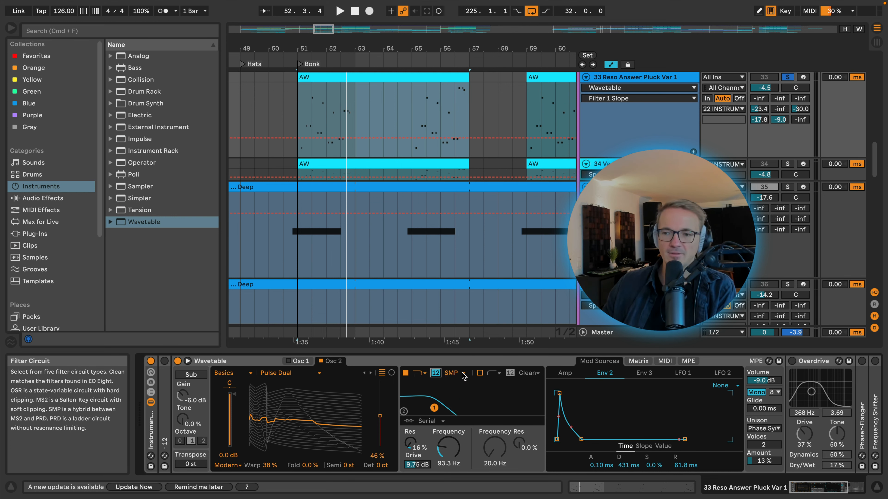
{"action": "left_click", "coordinate": [463, 375]}
{"action": "left_click", "coordinate": [454, 410]}
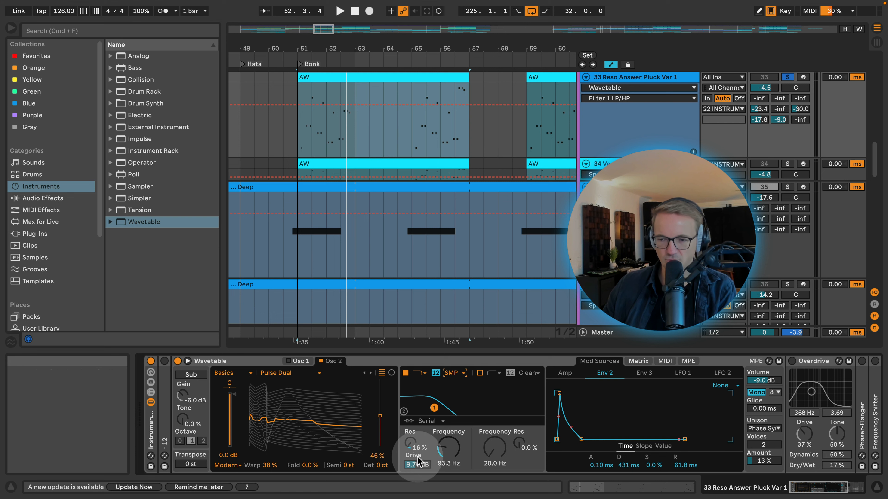
- Select filter 1's frequency, audition the pluck, and lower the filter's drive to 0.00 dB
{"action": "left_click", "coordinate": [454, 453]}
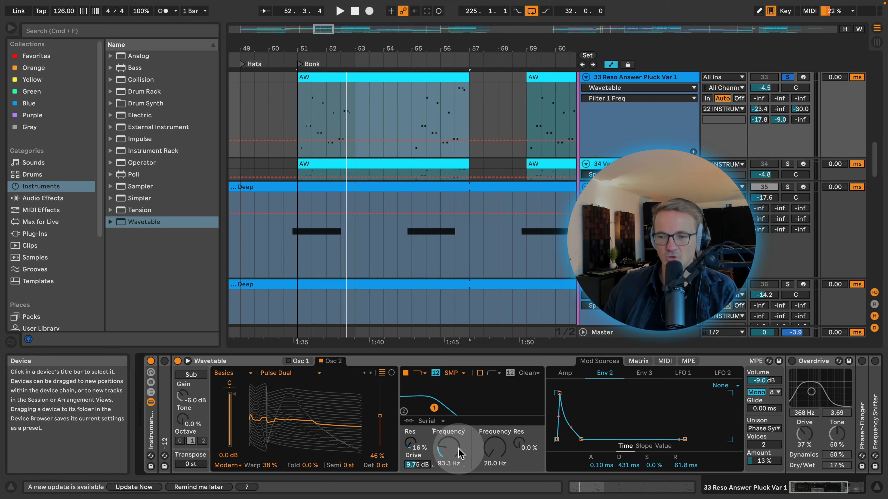
{"action": "key", "text": "space"}
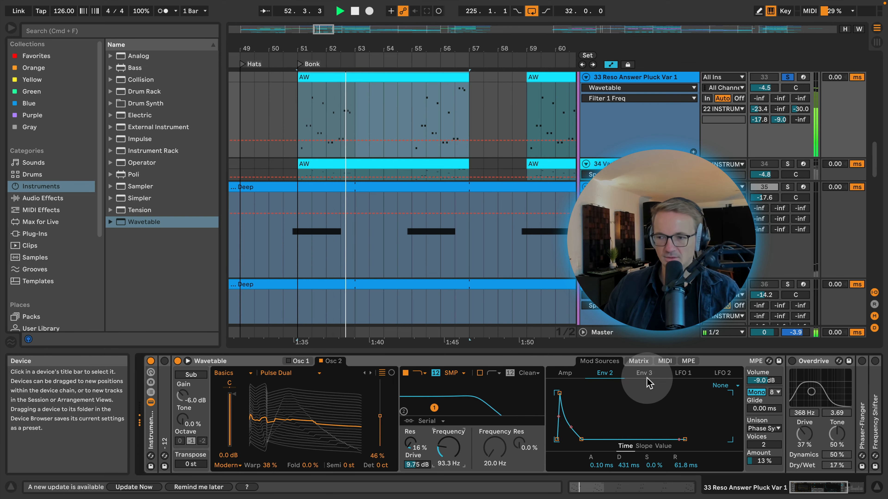
{"action": "key", "text": "space"}
{"action": "mouse_move", "coordinate": [420, 463]}
{"action": "left_mouse_down"}
{"action": "mouse_move", "coordinate": [421, 487]}
{"action": "mouse_move", "coordinate": [424, 467]}
{"action": "left_mouse_up"}
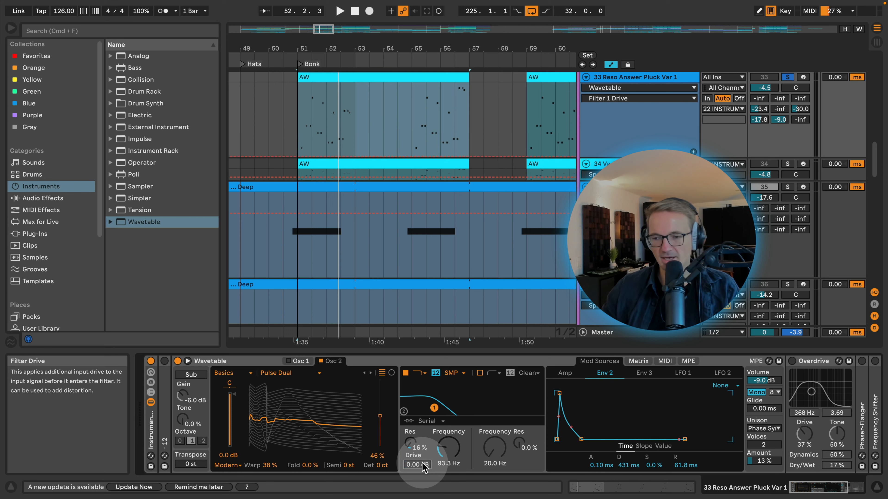
- Undo the last drive change on filter 1, try out its resonance control, and audition the pluck
{"action": "key", "text": "super+z"}
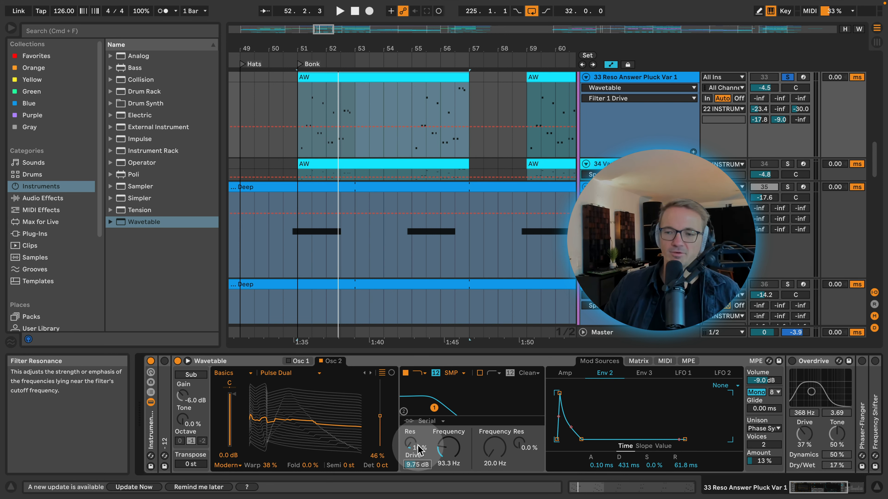
{"action": "mouse_move", "coordinate": [418, 450]}
{"action": "left_mouse_down"}
{"action": "mouse_move", "coordinate": [418, 418]}
{"action": "mouse_move", "coordinate": [418, 446]}
{"action": "left_mouse_up"}
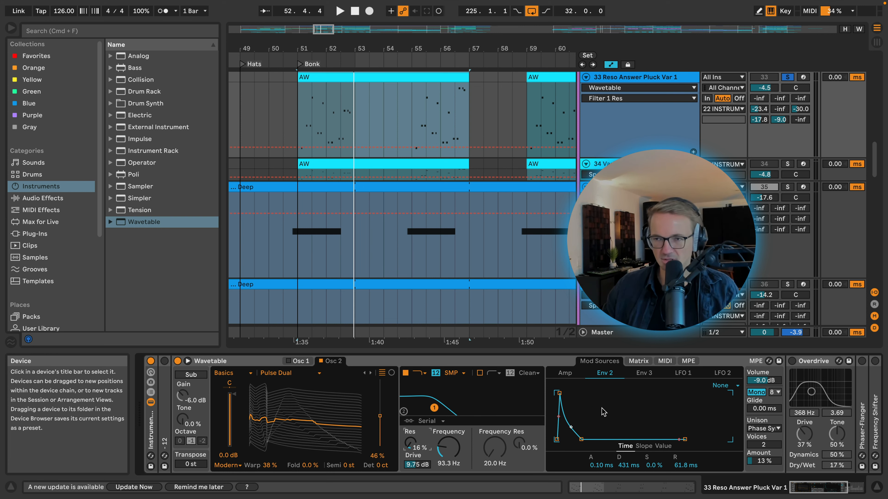
{"action": "left_click", "coordinate": [621, 406]}
{"action": "key", "text": "space"}
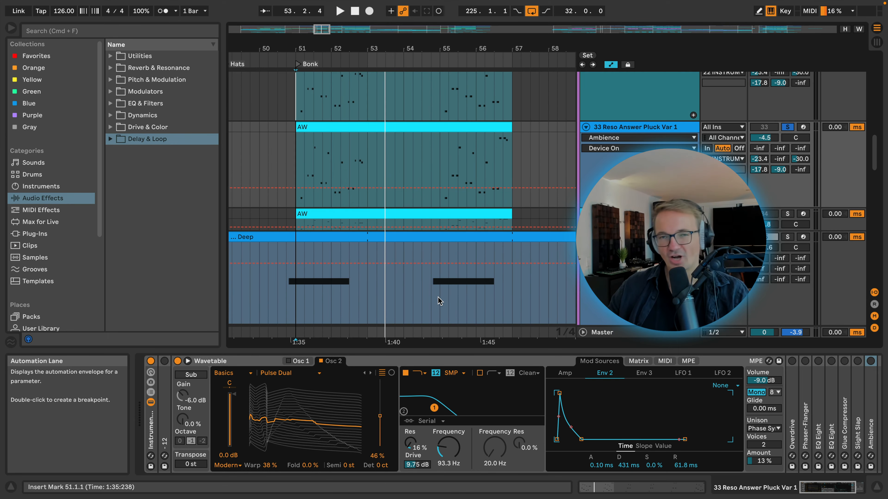
- Turn on and unfold the Overdrive, set its Dry/Wet to 100 %, and audition the pluck
{"action": "left_click", "coordinate": [452, 296]}
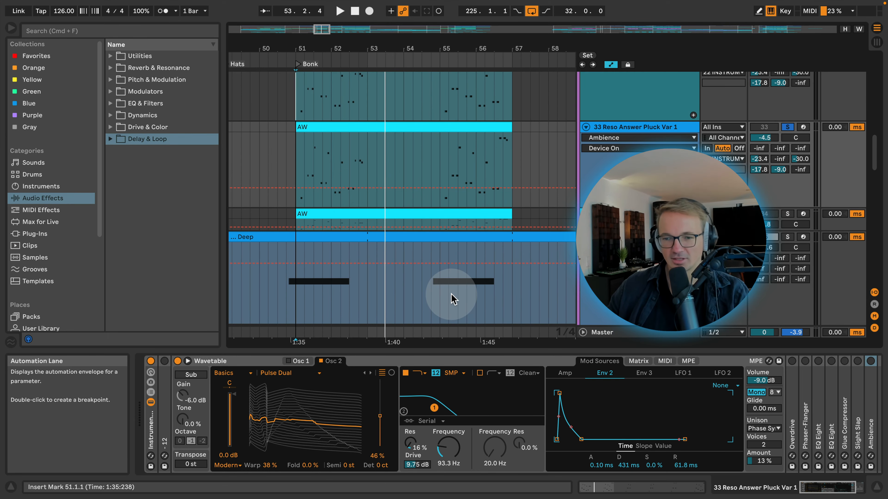
{"action": "left_click", "coordinate": [792, 362]}
{"action": "double_click", "coordinate": [792, 434]}
{"action": "scroll", "coordinate": [734, 420], "scroll_direction": "right", "scroll_amount": 5}
{"action": "left_click", "coordinate": [702, 466]}
{"action": "key", "text": "space"}
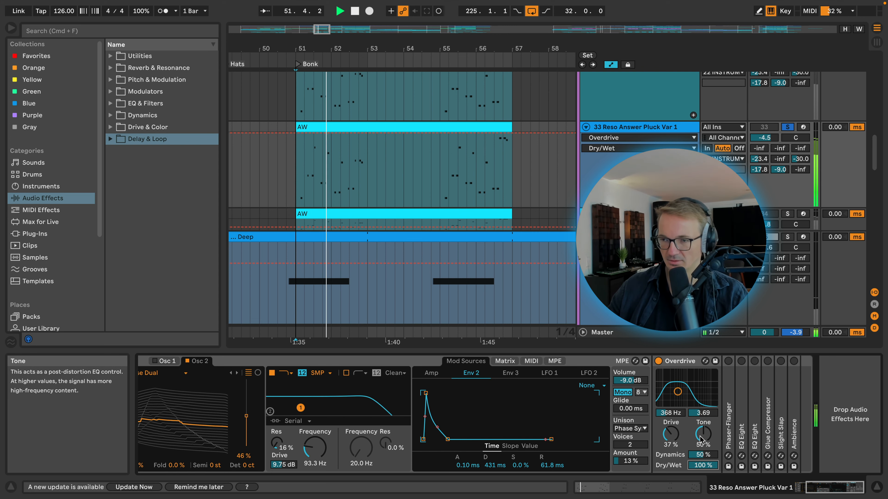
{"action": "key", "text": "space"}
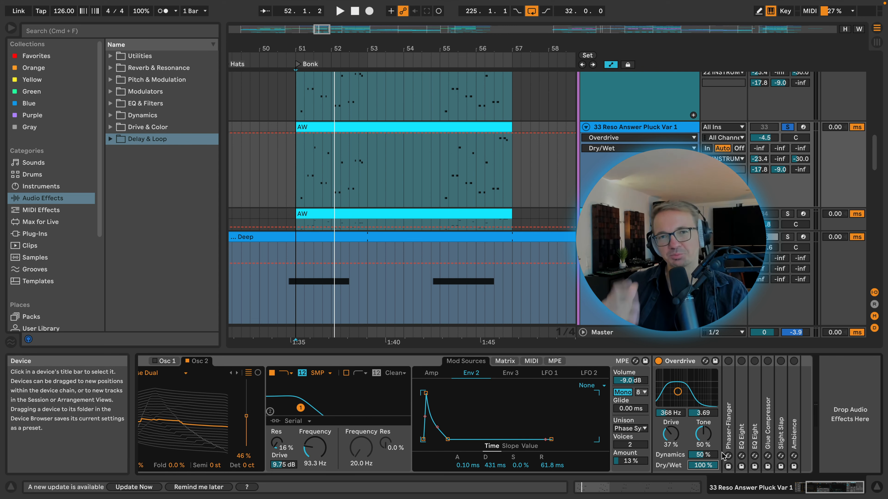
- Select the Overdrive's center frequency, set its Dry/Wet to 17 %, and audition the pluck
{"action": "left_click", "coordinate": [667, 413]}
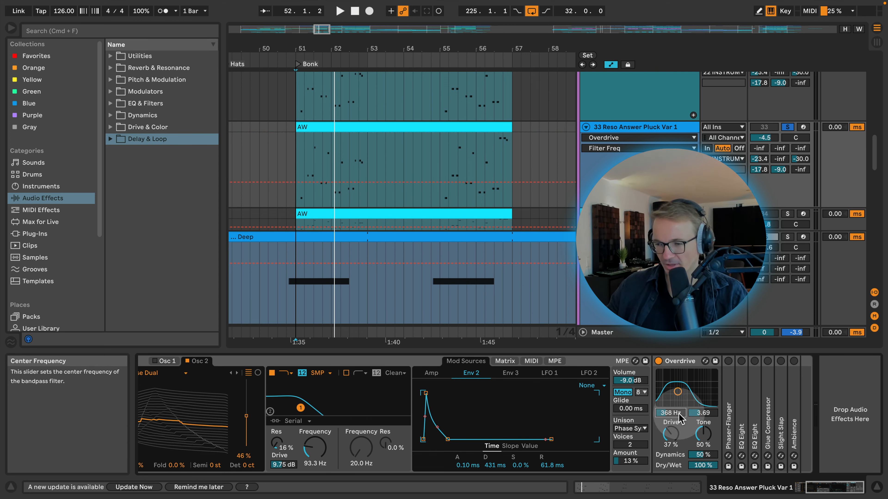
{"action": "left_click_drag", "start_coordinate": [702, 465], "coordinate": [703, 495]}
{"action": "key", "text": "space"}
{"action": "key", "text": "space"}
- Turn on and unfold the Phaser-Flanger and select its Phaser mode
{"action": "left_click", "coordinate": [728, 361]}
{"action": "double_click", "coordinate": [728, 425]}
{"action": "scroll", "coordinate": [728, 419], "scroll_direction": "right", "scroll_amount": 5}
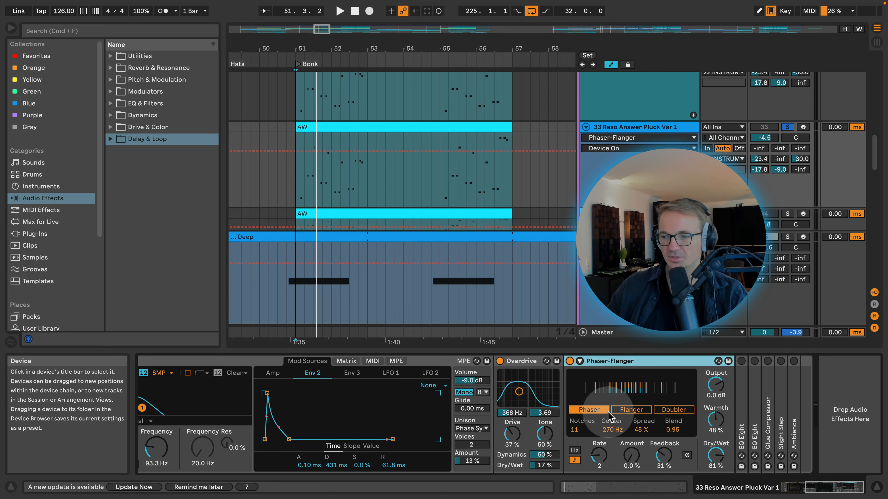
{"action": "left_click", "coordinate": [600, 411]}
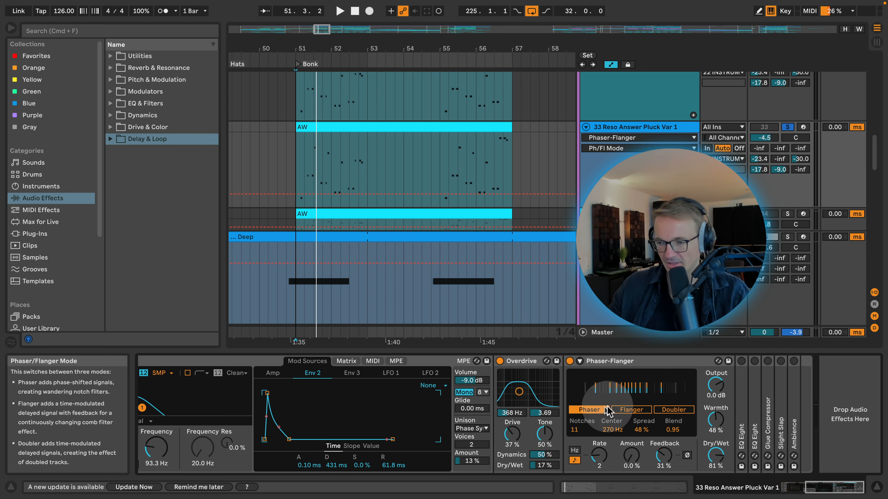
- Try the Phaser-Flanger's modulation Amount at 51 % during playback and return it to 0.0 %
{"action": "left_click", "coordinate": [631, 455]}
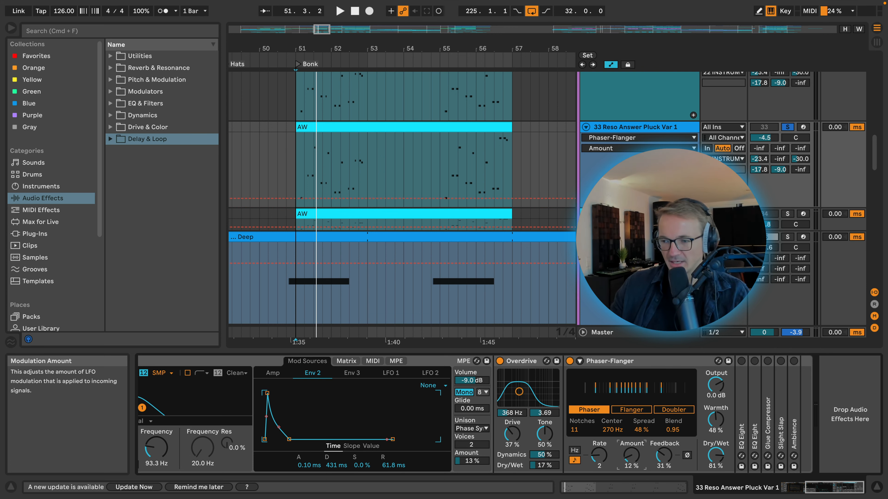
{"action": "key", "text": "space"}
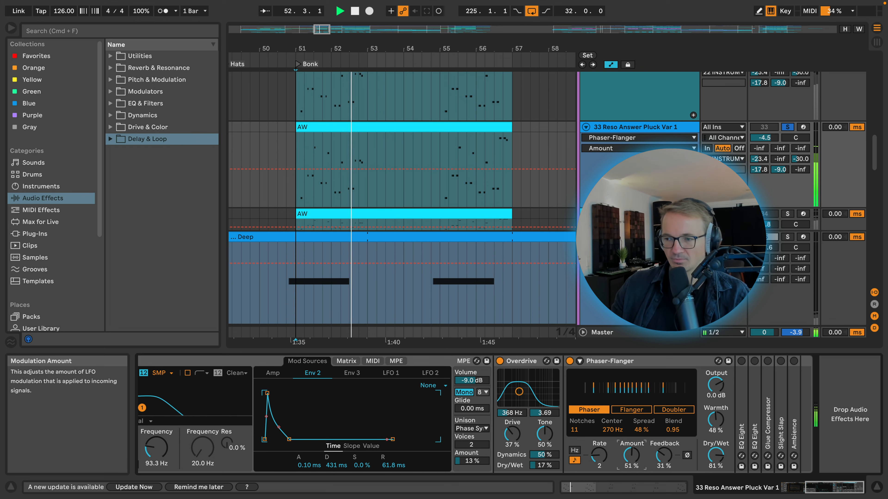
{"action": "key", "text": "space"}
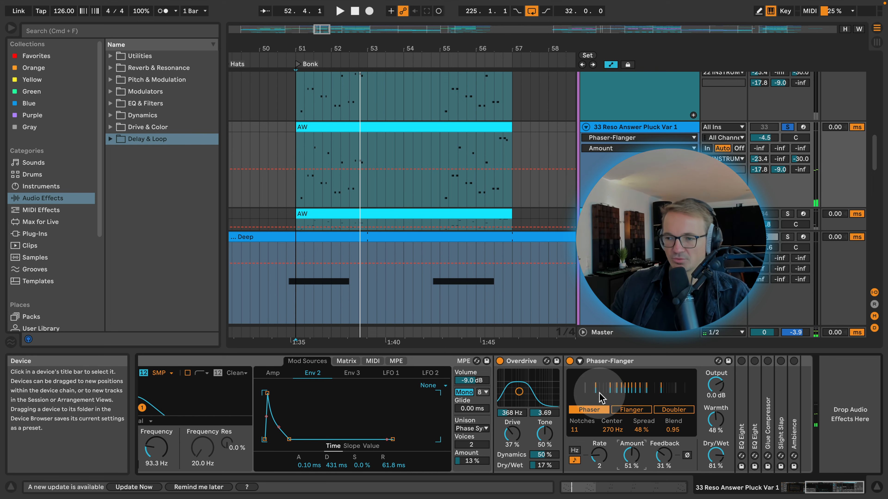
{"action": "key", "text": "space"}
{"action": "key", "text": "space"}
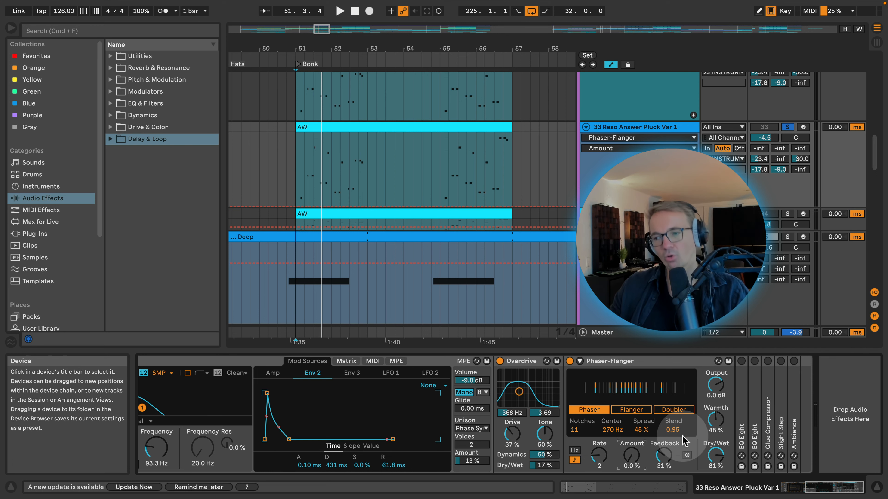
- Select the tempo-synced rate, try a higher Dry/Wet on the Phaser-Flanger during playback, and undo the Dry/Wet change
{"action": "left_click", "coordinate": [575, 462]}
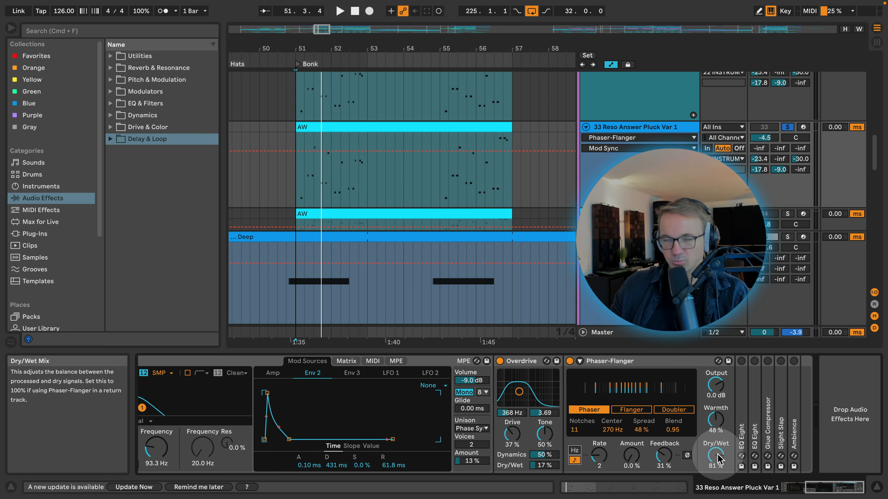
{"action": "mouse_move", "coordinate": [720, 462]}
{"action": "left_mouse_down"}
{"action": "mouse_move", "coordinate": [720, 497]}
{"action": "mouse_move", "coordinate": [720, 451]}
{"action": "left_mouse_up"}
{"action": "key", "text": "space"}
{"action": "key", "text": "super+z"}
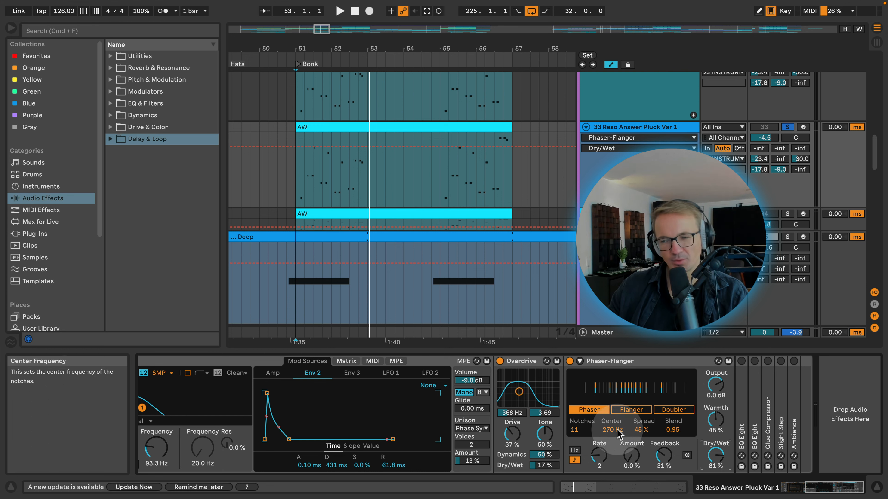
- Try raising the phaser's center frequency to 2.19 kHz during playback and undo the change
{"action": "key", "text": "space"}
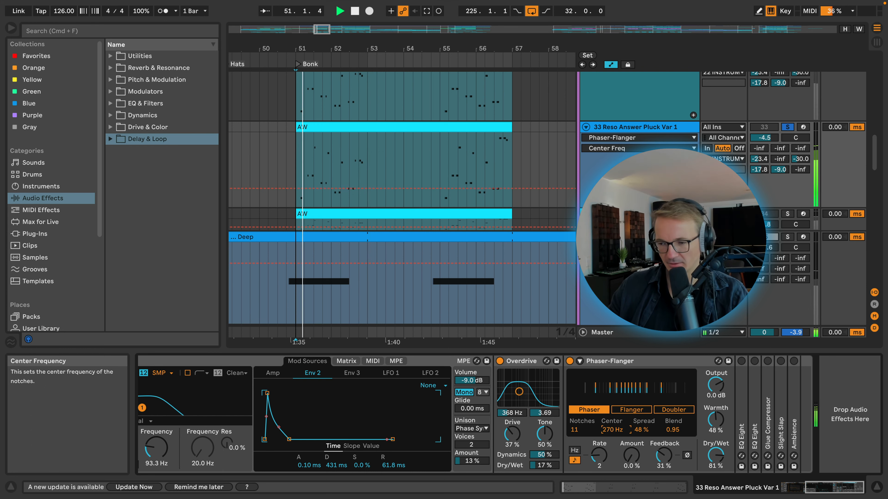
{"action": "left_click_drag", "start_coordinate": [615, 435], "coordinate": [615, 416]}
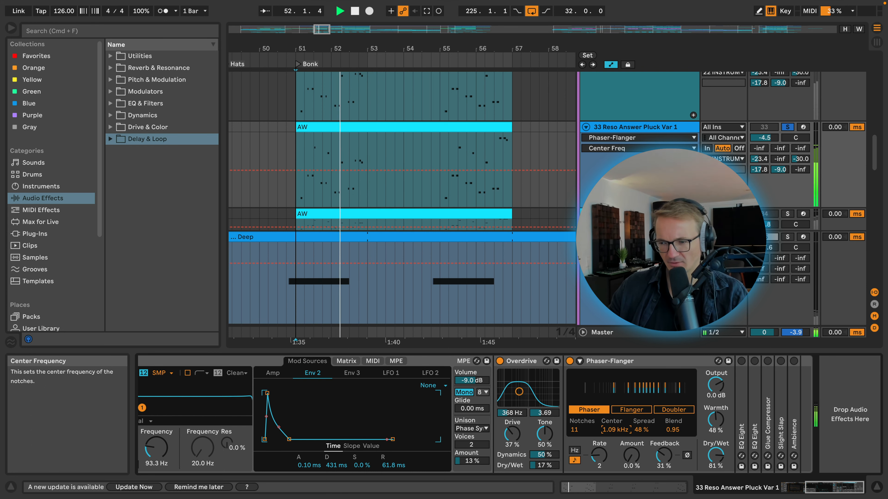
{"action": "left_click_drag", "start_coordinate": [616, 436], "coordinate": [616, 420]}
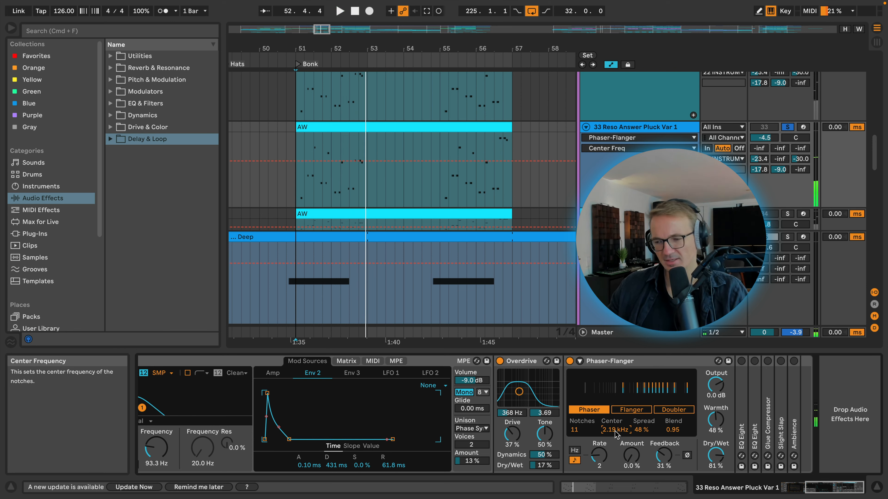
{"action": "left_click", "coordinate": [615, 432]}
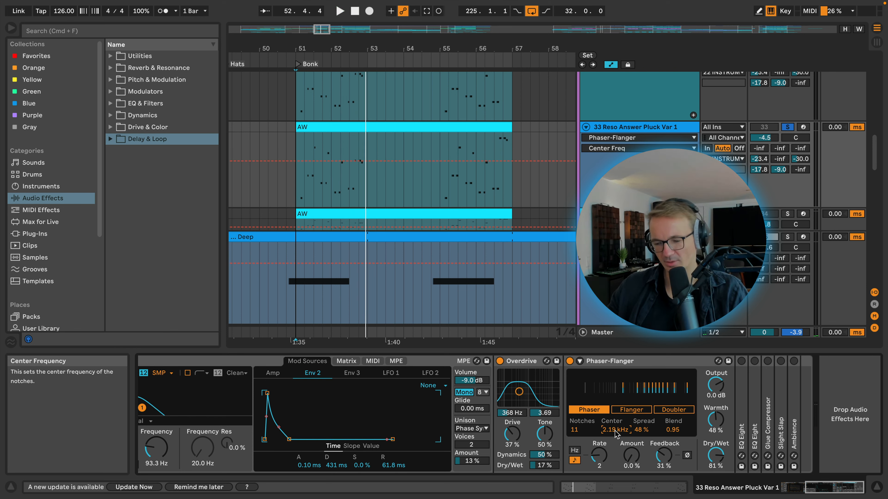
{"action": "key", "text": "super+z"}
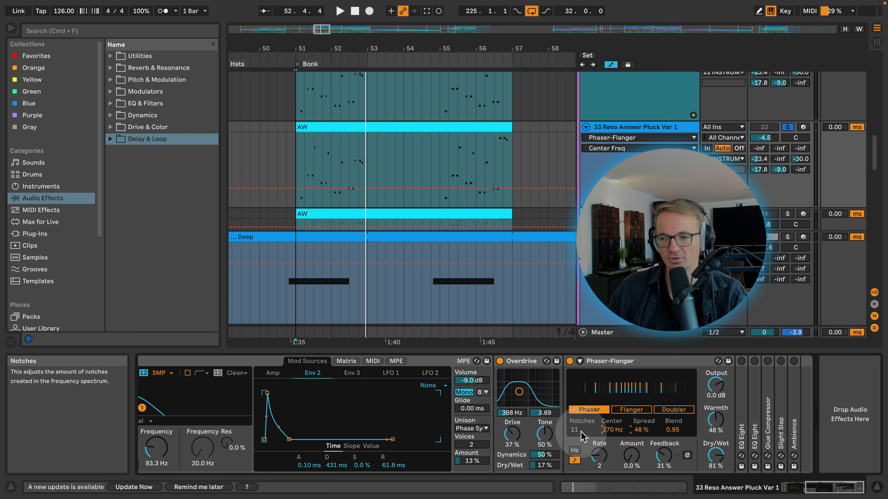
- Try the phaser with 1 notch, undo the change, and audition the pluck again for comparison
{"action": "mouse_move", "coordinate": [583, 432]}
{"action": "left_mouse_down"}
{"action": "mouse_move", "coordinate": [582, 415]}
{"action": "mouse_move", "coordinate": [583, 442]}
{"action": "left_mouse_up"}
{"action": "key", "text": "space"}
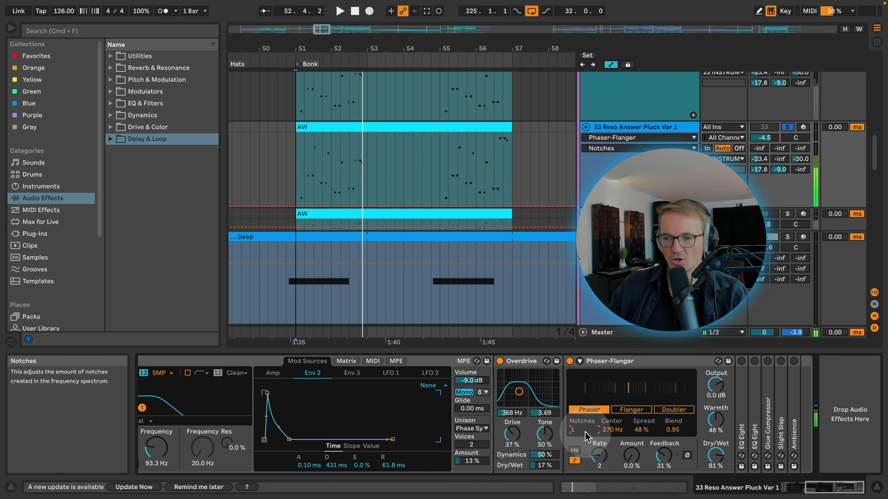
{"action": "key", "text": "space"}
{"action": "key", "text": "super+z"}
{"action": "key", "text": "space"}
{"action": "key", "text": "space"}
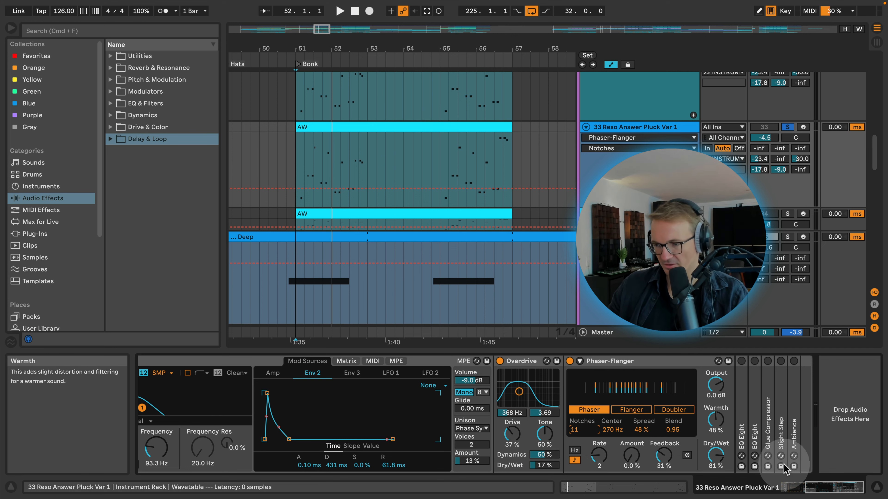
- Unfold both EQ Eight devices after the Phaser-Flanger and turn them on
{"action": "double_click", "coordinate": [743, 420]}
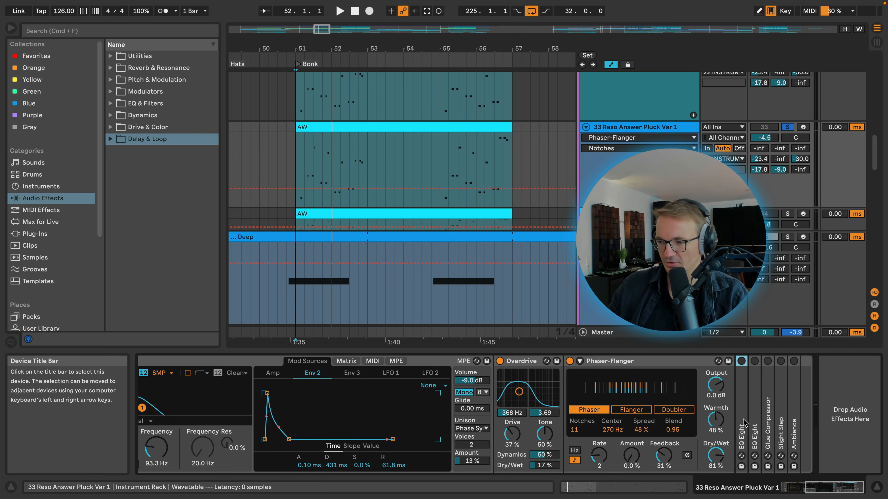
{"action": "left_click_drag", "start_coordinate": [821, 489], "coordinate": [846, 489]}
{"action": "left_click", "coordinate": [452, 362]}
{"action": "double_click", "coordinate": [754, 419]}
{"action": "left_click_drag", "start_coordinate": [811, 488], "coordinate": [831, 489]}
{"action": "left_click", "coordinate": [465, 362]}
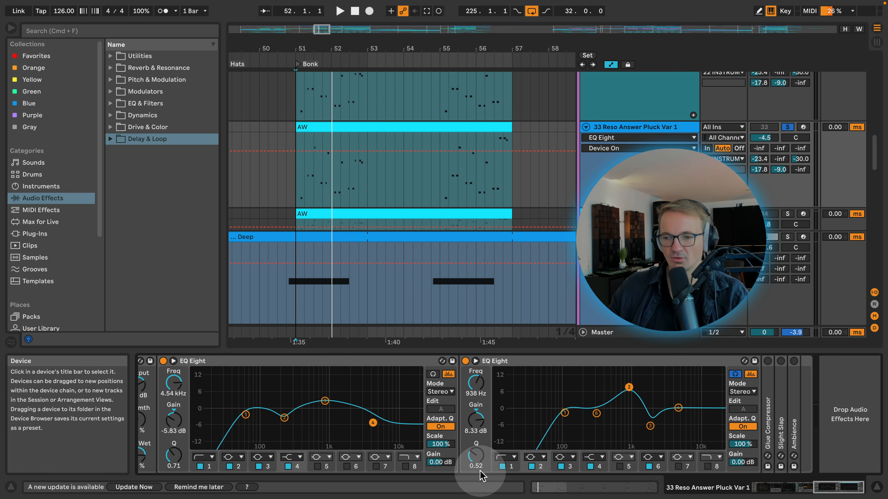
- Inspect the settings of the low-cut band 1 and of band 3 in the second EQ Eight
{"action": "left_click", "coordinate": [565, 413]}
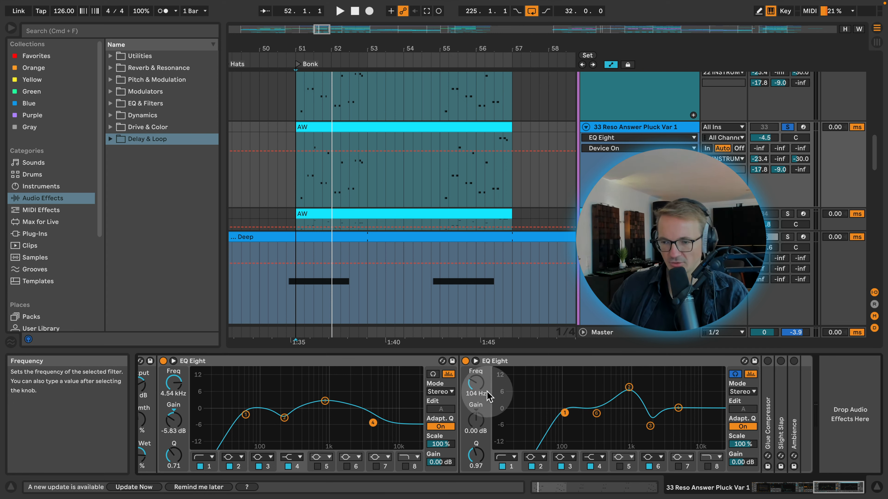
{"action": "left_click", "coordinate": [650, 426]}
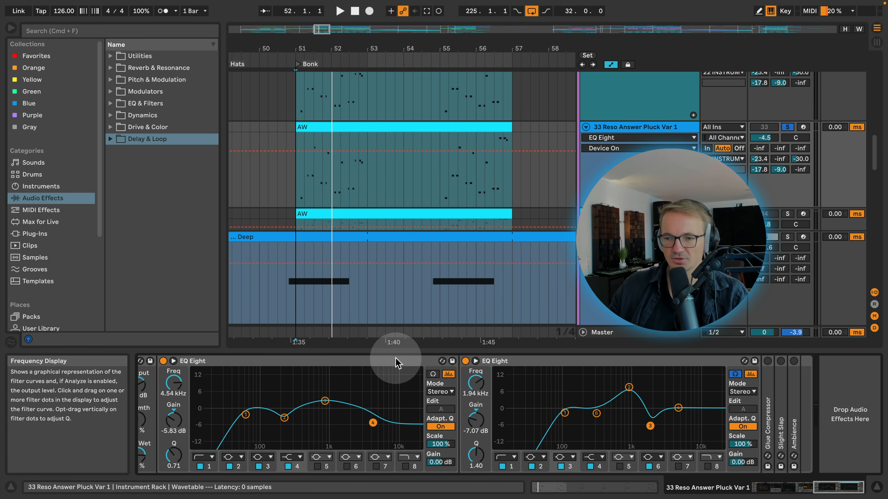
- Turn off the first EQ Eight and compare the pluck with the second EQ Eight off and on
{"action": "left_click", "coordinate": [163, 361]}
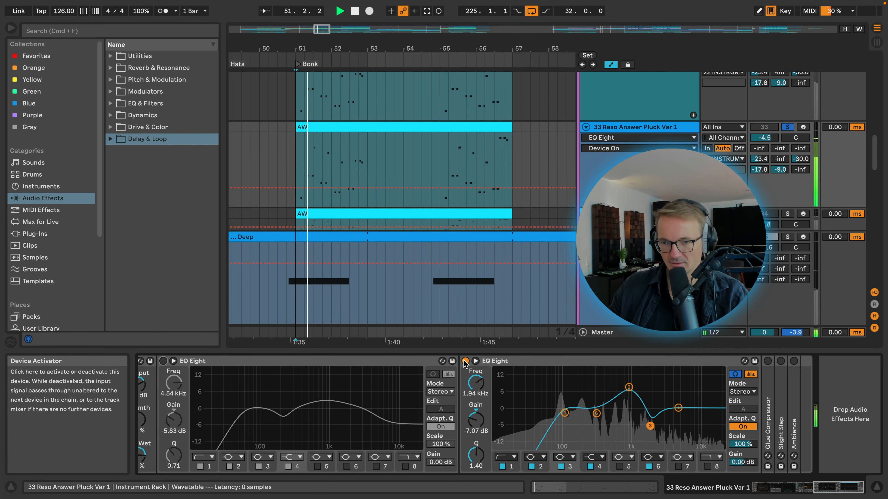
{"action": "left_click", "coordinate": [465, 360]}
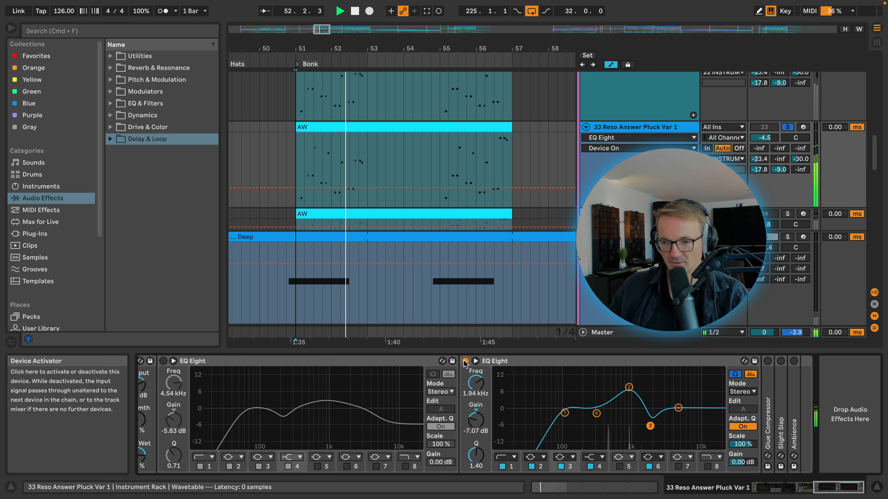
{"action": "left_click", "coordinate": [465, 360]}
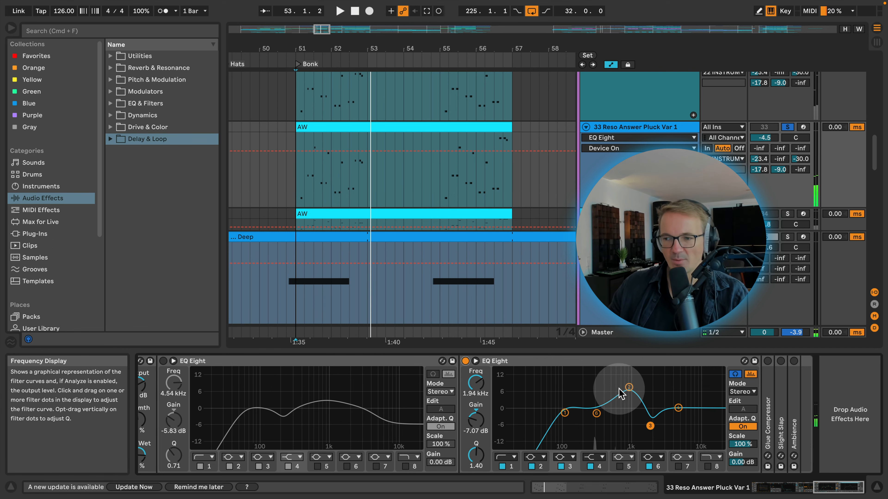
- Audition band 2 and band 3 of the second EQ Eight, comparing each with the full pluck
{"action": "left_click", "coordinate": [628, 387]}
{"action": "key", "text": "space"}
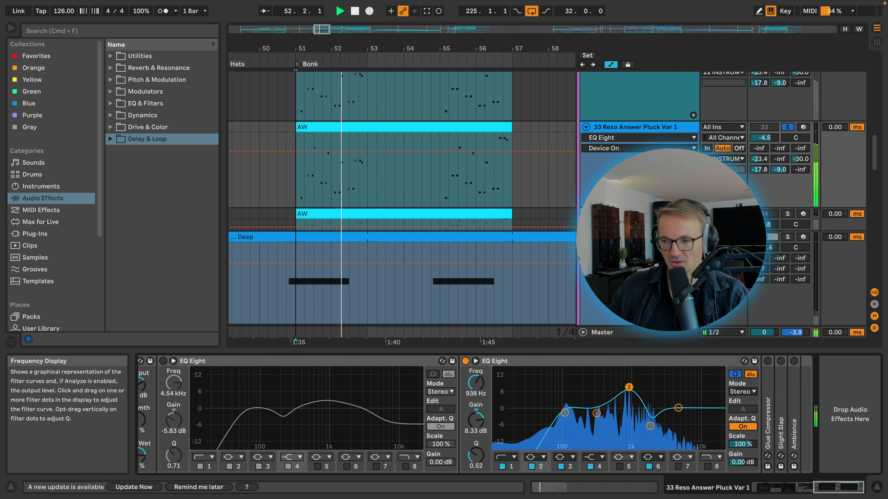
{"action": "key", "text": "space"}
{"action": "left_click", "coordinate": [650, 426]}
{"action": "key", "text": "space"}
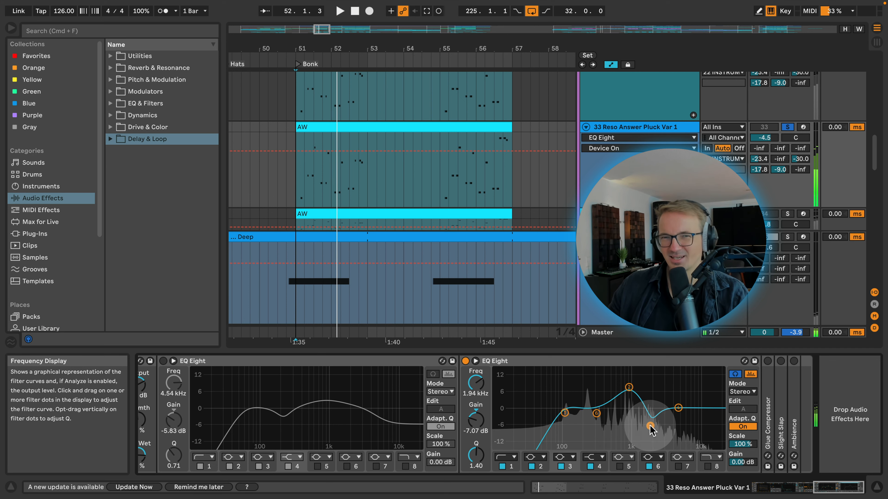
{"action": "key", "text": "space"}
{"action": "key", "text": "space"}
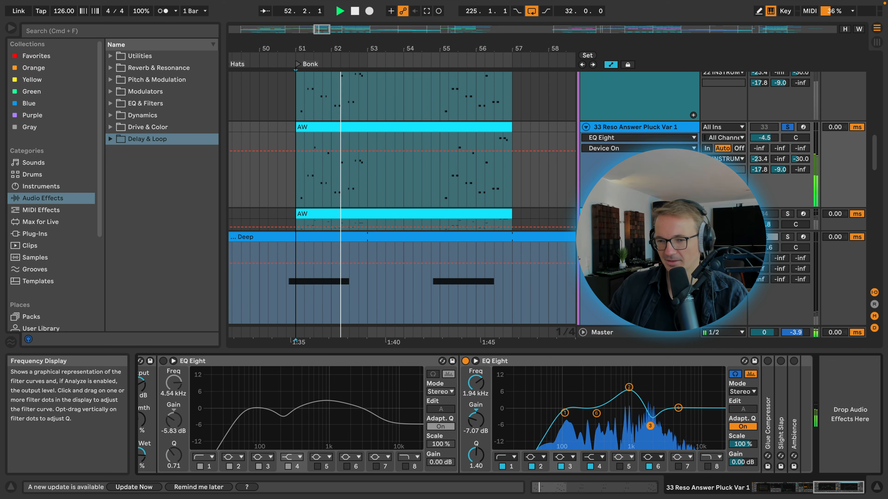
- Turn the first EQ Eight back on and audition its band 2
{"action": "left_click", "coordinate": [163, 361]}
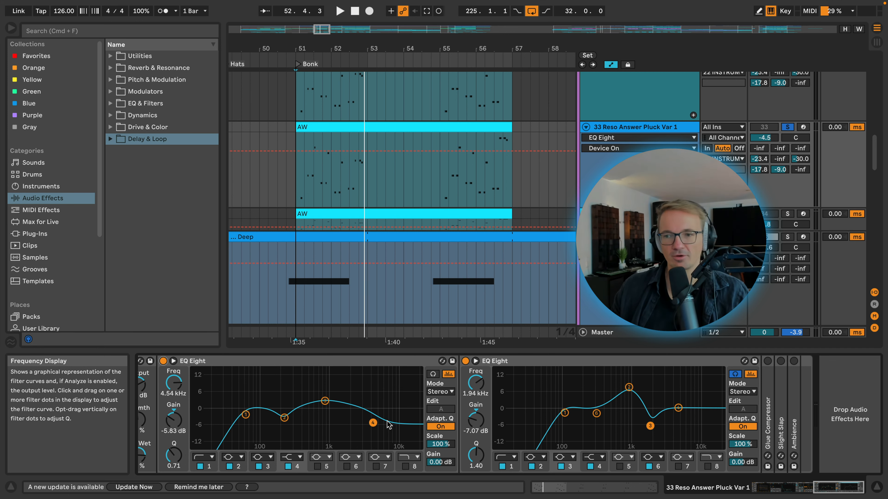
{"action": "left_click", "coordinate": [284, 418]}
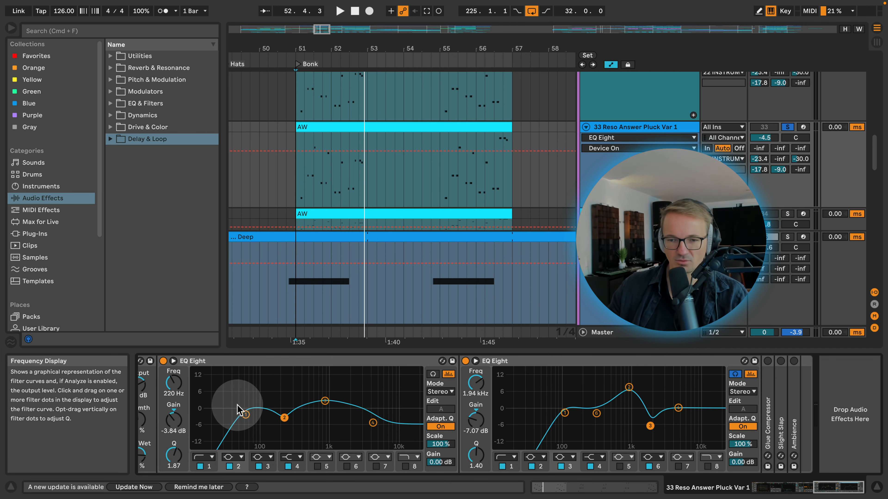
{"action": "key", "text": "space"}
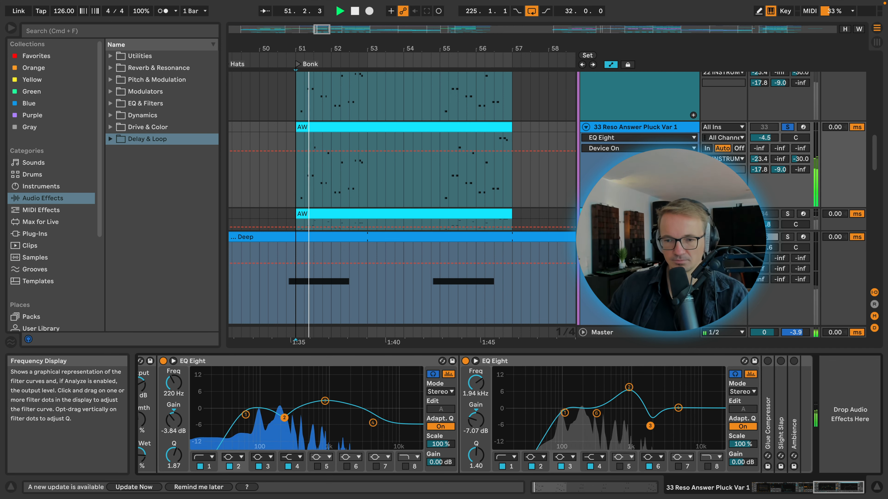
- Inspect the settings of band 4, band 1 and band 2 in the first EQ Eight
{"action": "left_click", "coordinate": [373, 423]}
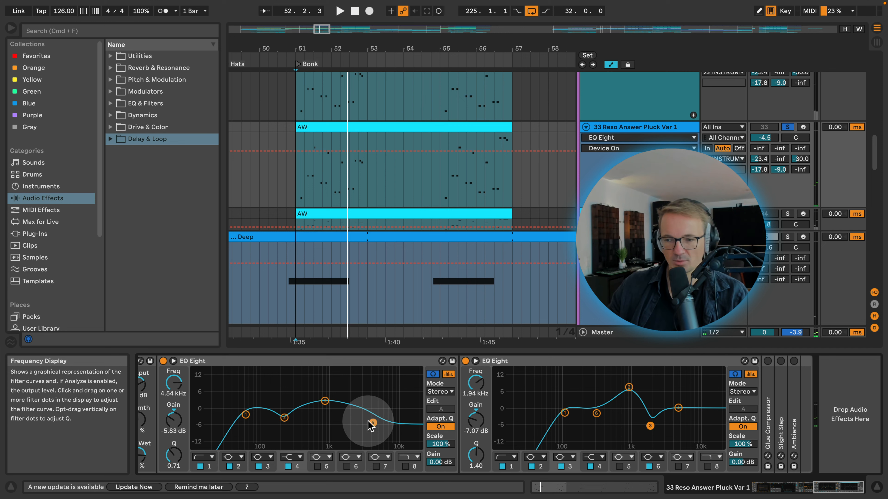
{"action": "left_click", "coordinate": [246, 415]}
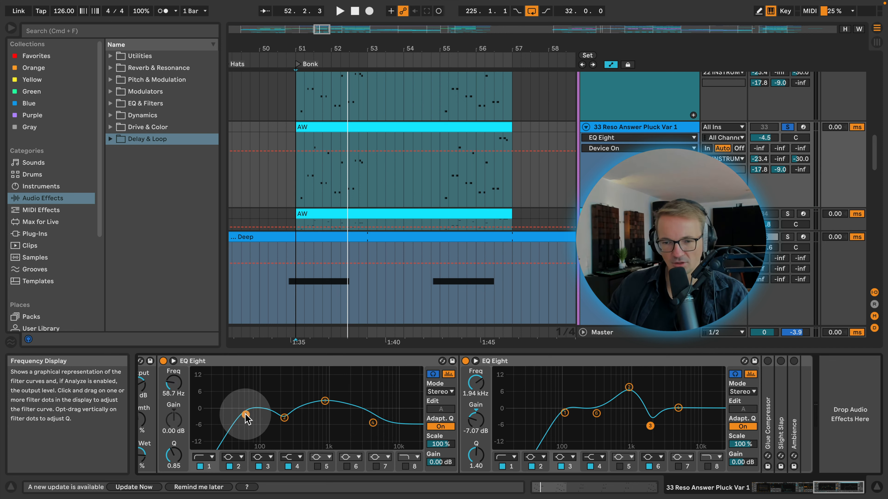
{"action": "left_click", "coordinate": [284, 418]}
{"action": "left_click", "coordinate": [373, 423]}
- Unfold the Glue Compressor and play the pluck, comparing the sound with the compressor off and on
{"action": "double_click", "coordinate": [766, 431]}
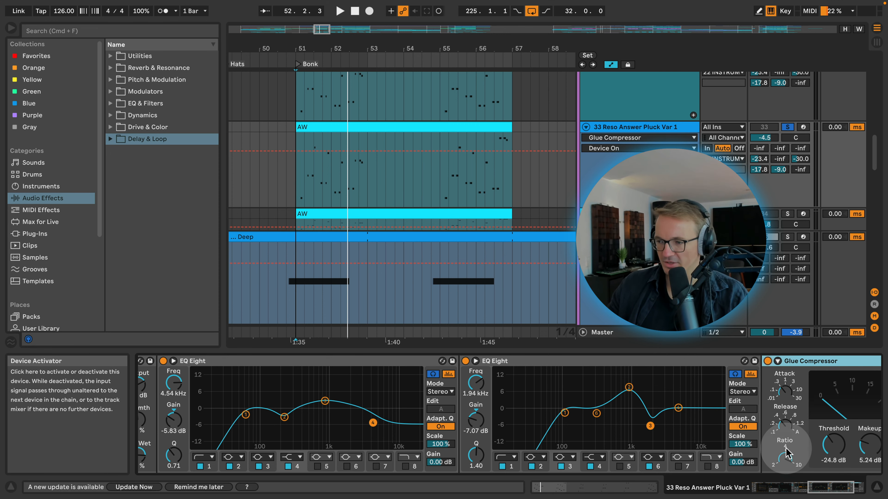
{"action": "left_click_drag", "start_coordinate": [820, 488], "coordinate": [830, 486]}
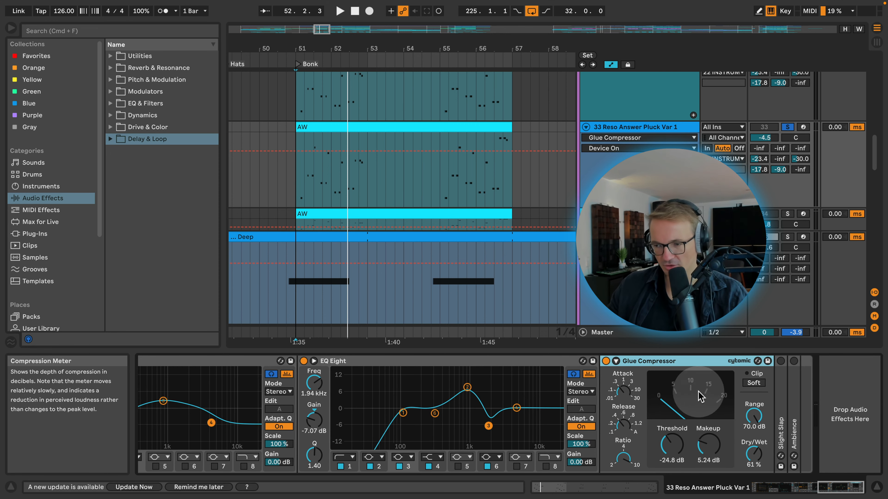
{"action": "key", "text": "space"}
{"action": "left_click", "coordinate": [605, 361]}
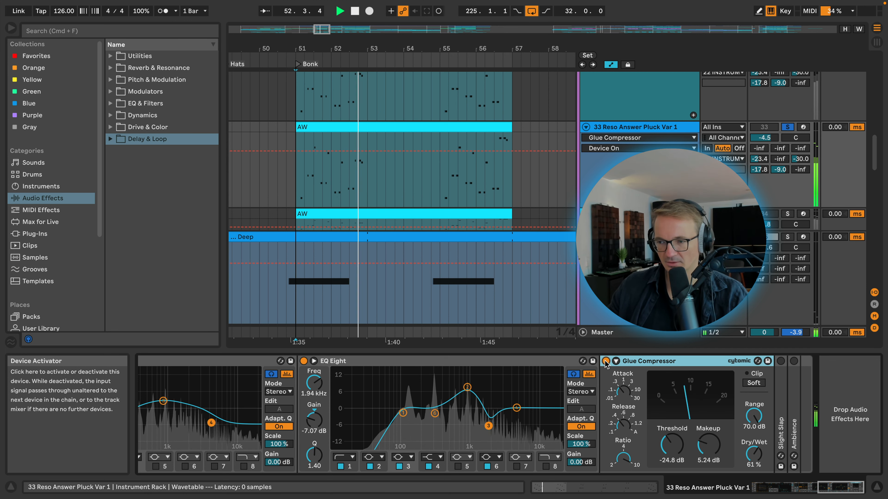
{"action": "key", "text": "space"}
{"action": "key", "text": "space"}
{"action": "left_click", "coordinate": [605, 361]}
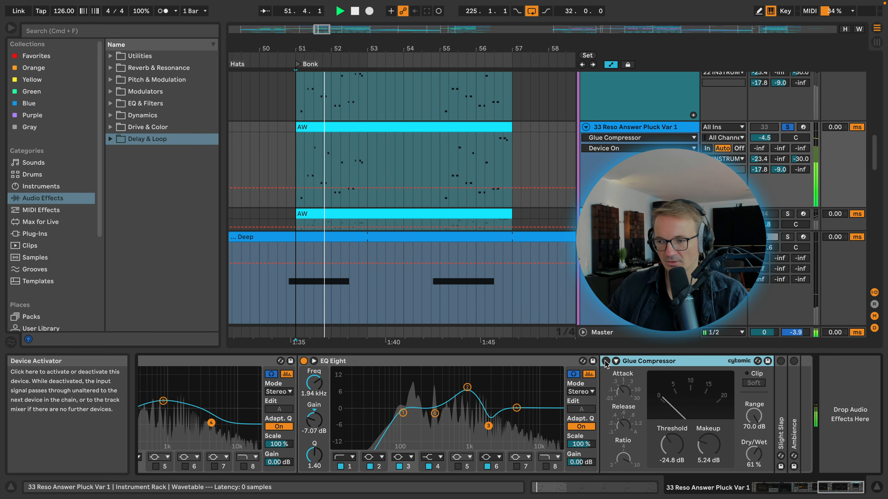
{"action": "left_click", "coordinate": [605, 361]}
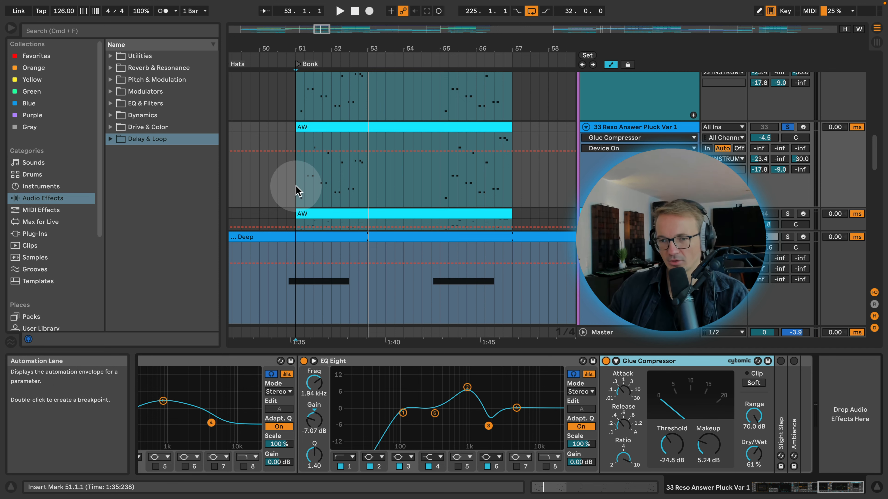
- Replay the pluck from bar 51 and compare it once more with the Glue Compressor bypassed and active
{"action": "key", "text": "space"}
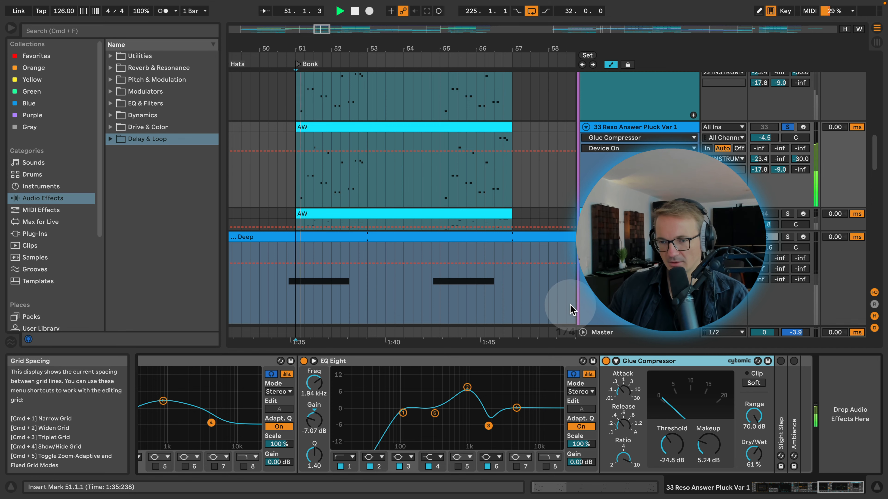
{"action": "left_click", "coordinate": [606, 361]}
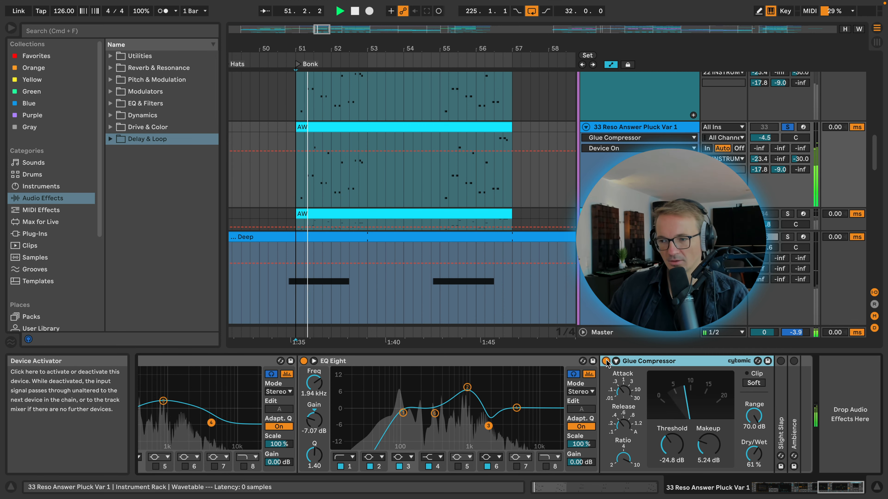
{"action": "left_click", "coordinate": [606, 361]}
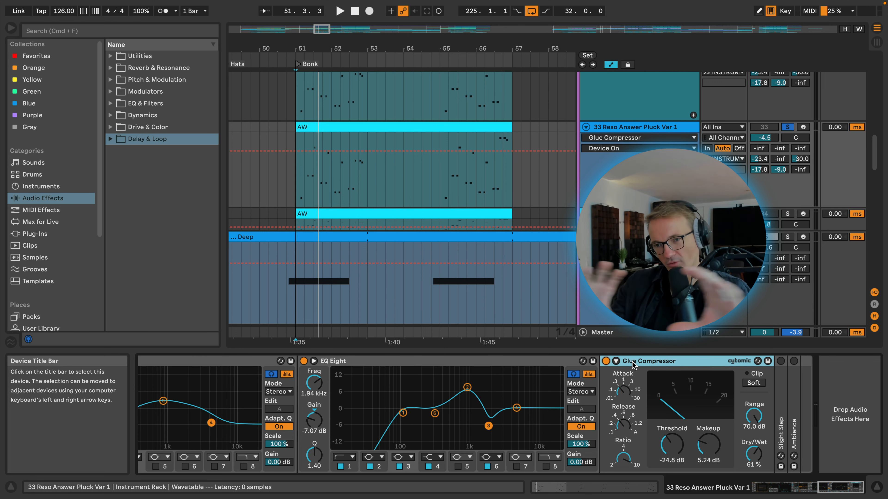